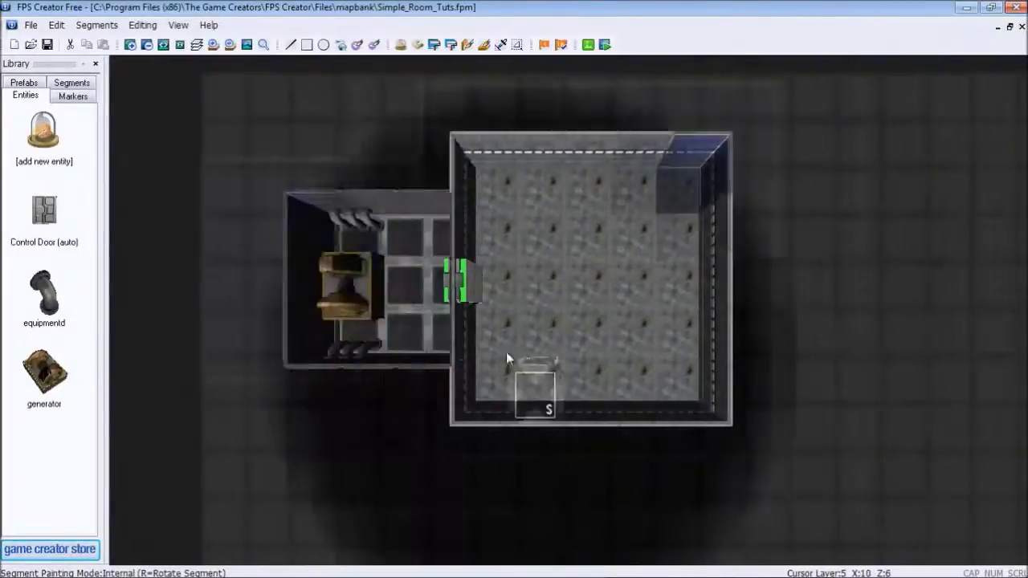
- Show the segment library and bring the large hangar bay segments into view
scroll(566, 333, up, 3)
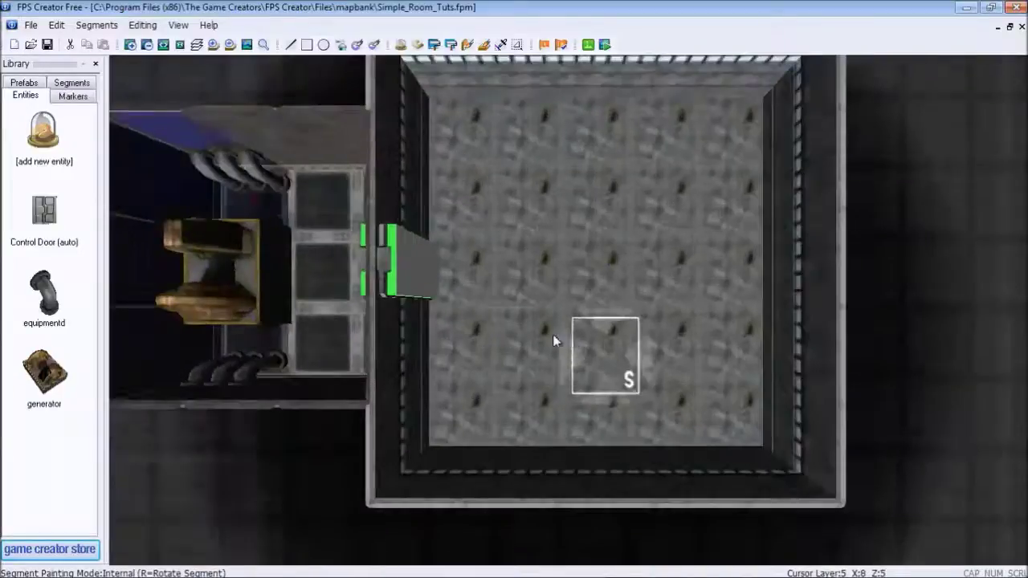
scroll(558, 263, down, 3)
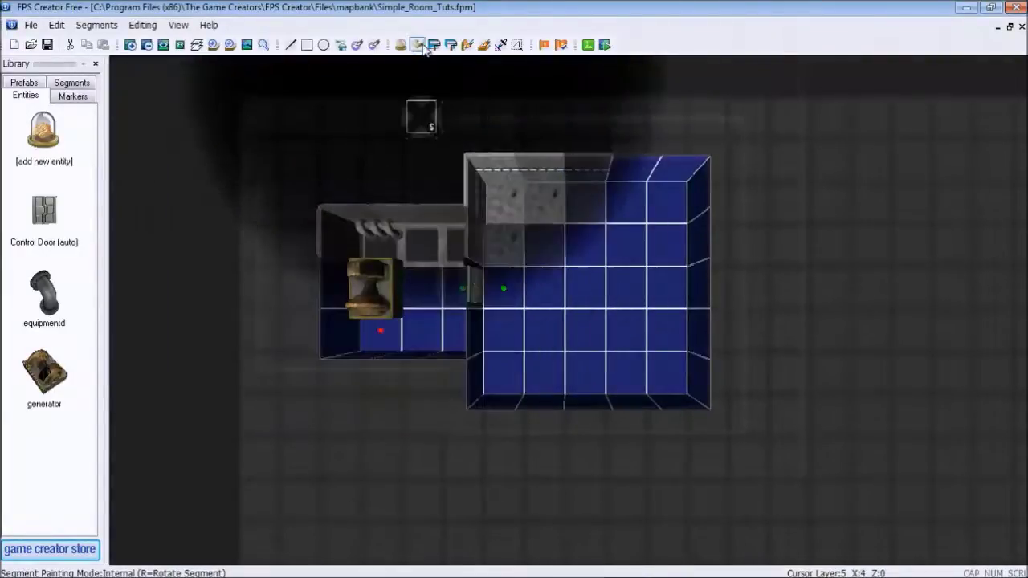
click(73, 83)
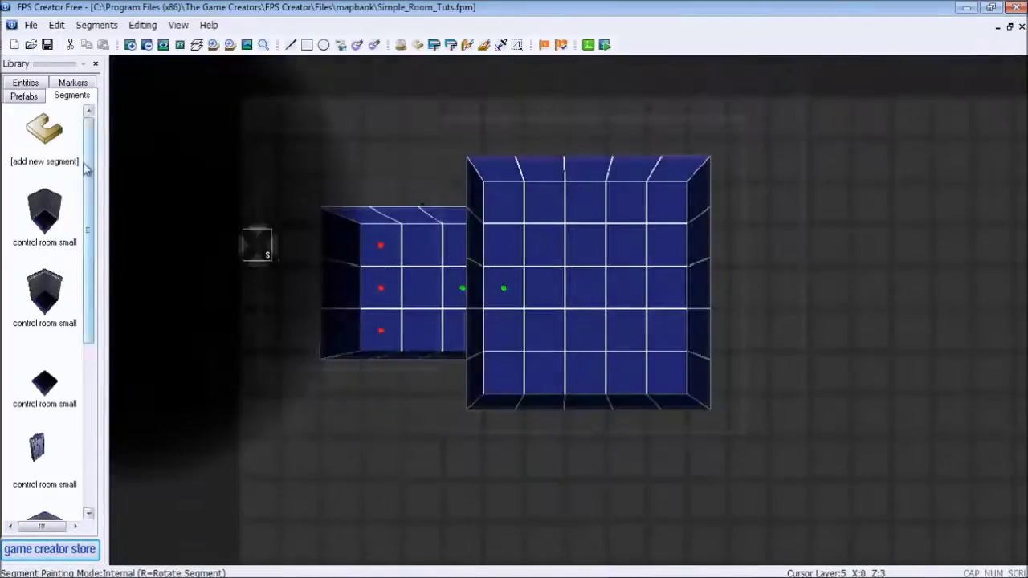
drag(86, 164, 90, 336)
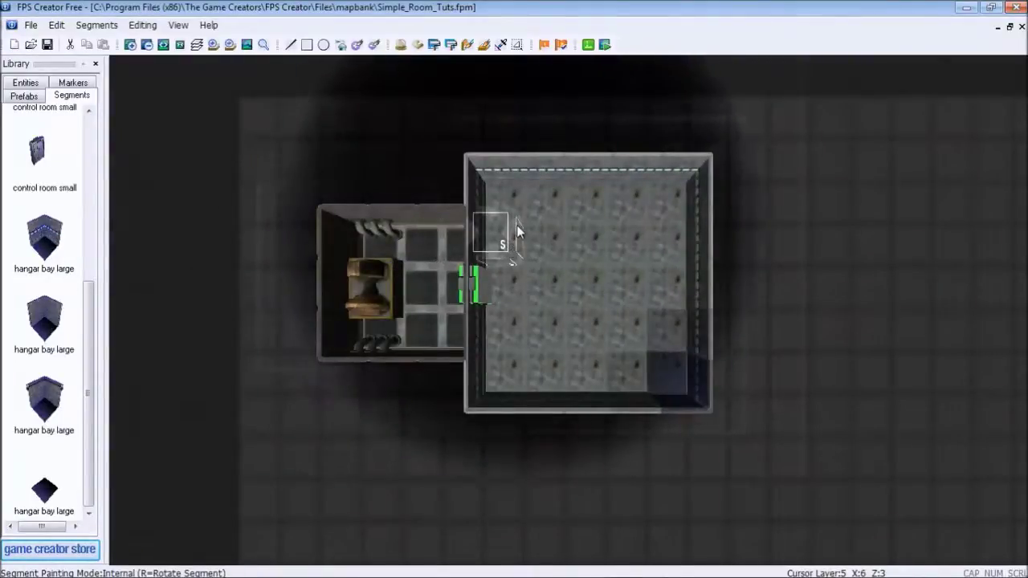
- Switch segment painting to Walls Only mode and cycle the wall direction through its rotations over the large room
scroll(517, 225, up, 3)
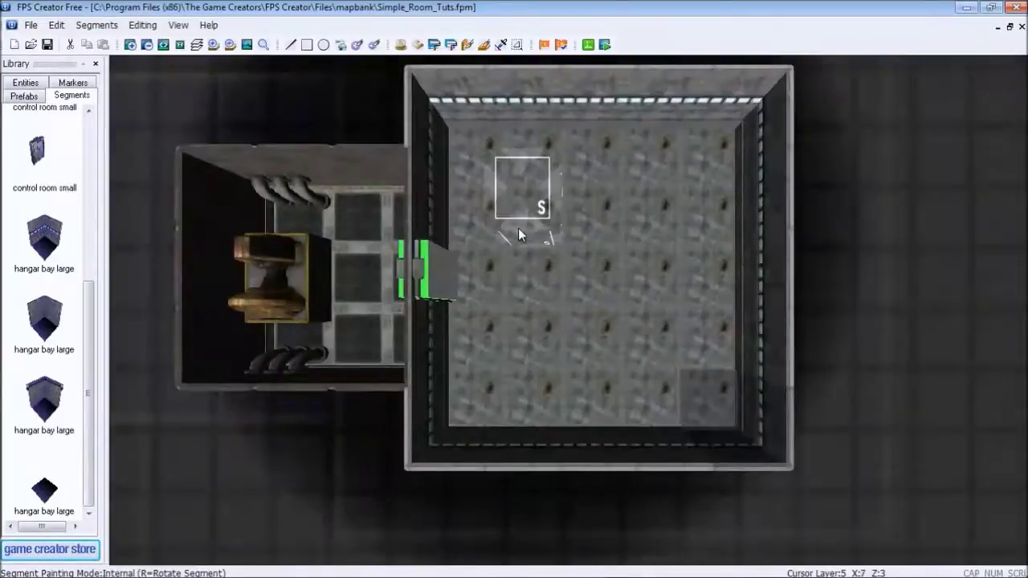
scroll(521, 229, down, 1)
key(s)
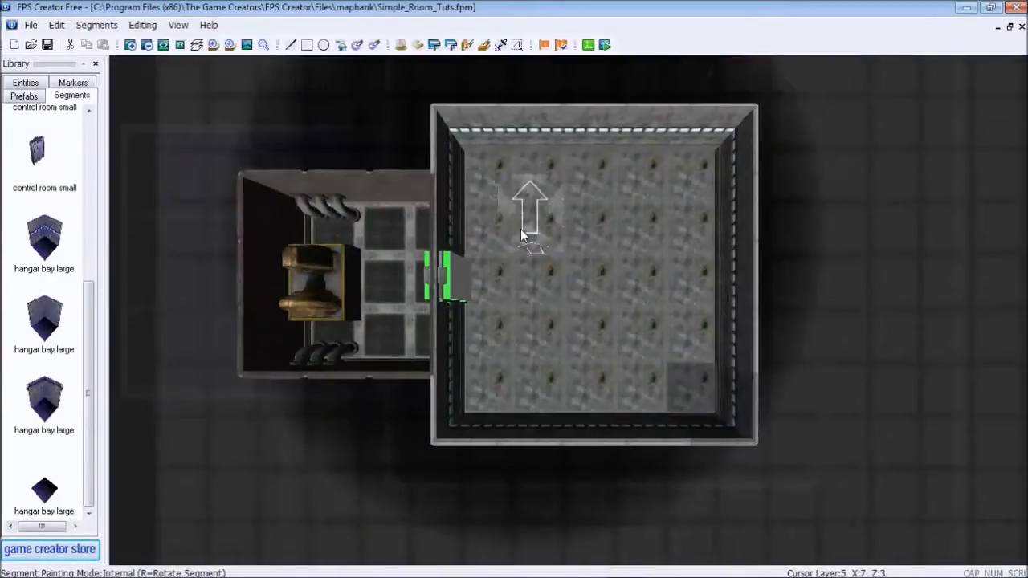
key(r)
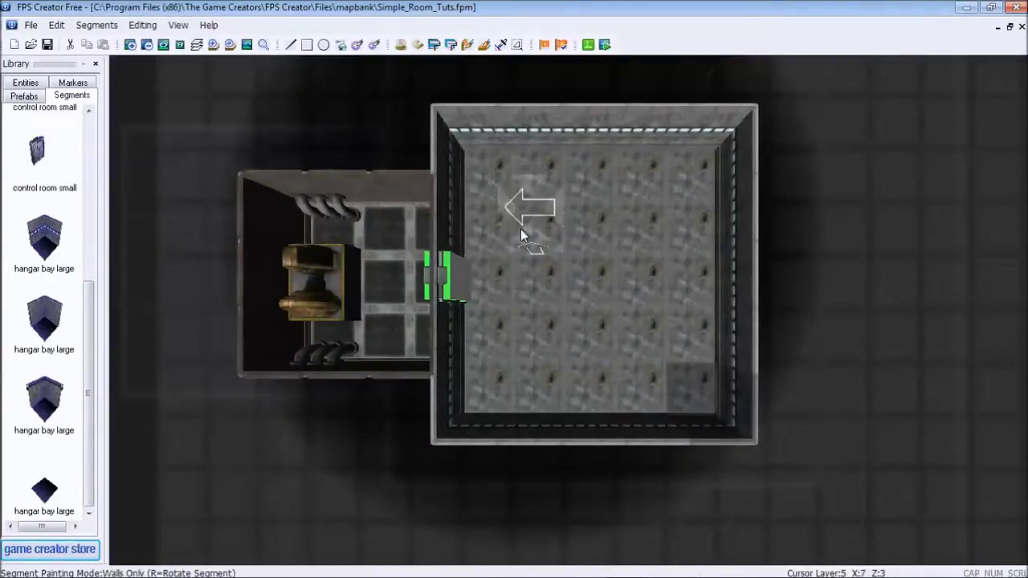
key(r)
key(r)
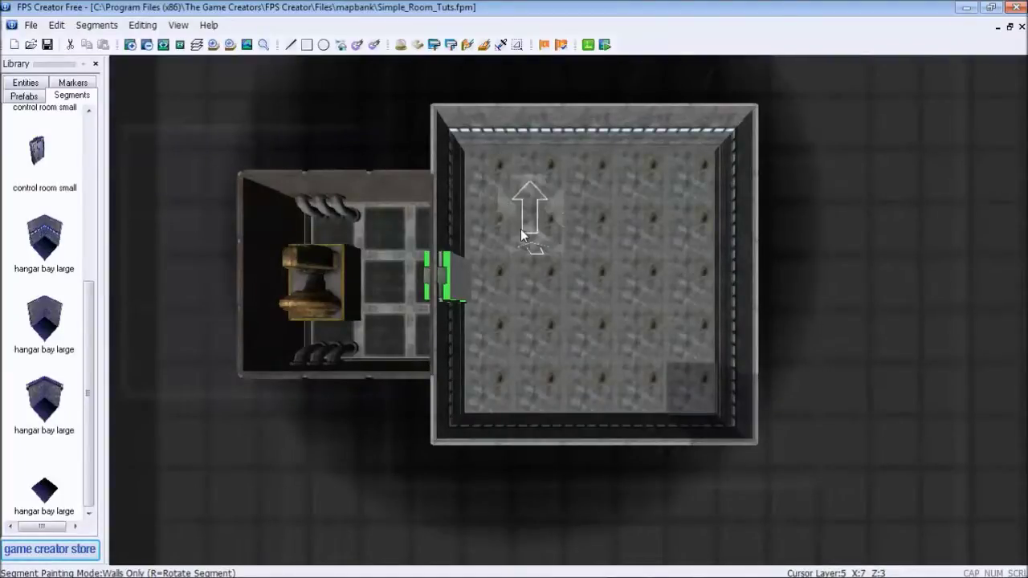
key(r)
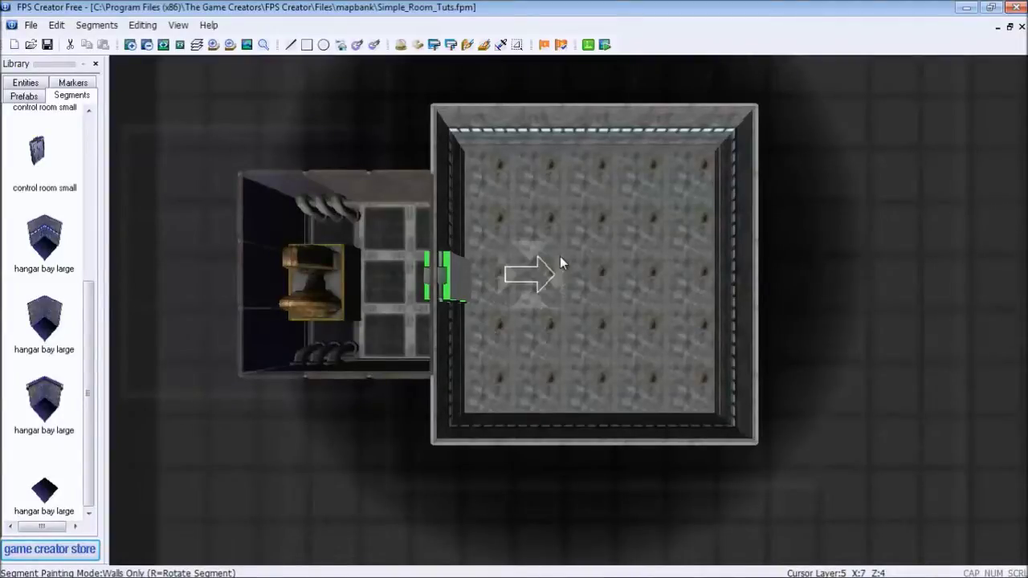
- Place an interior wall facing right at X7, Z2 against the large room's upper wall
key(plus)
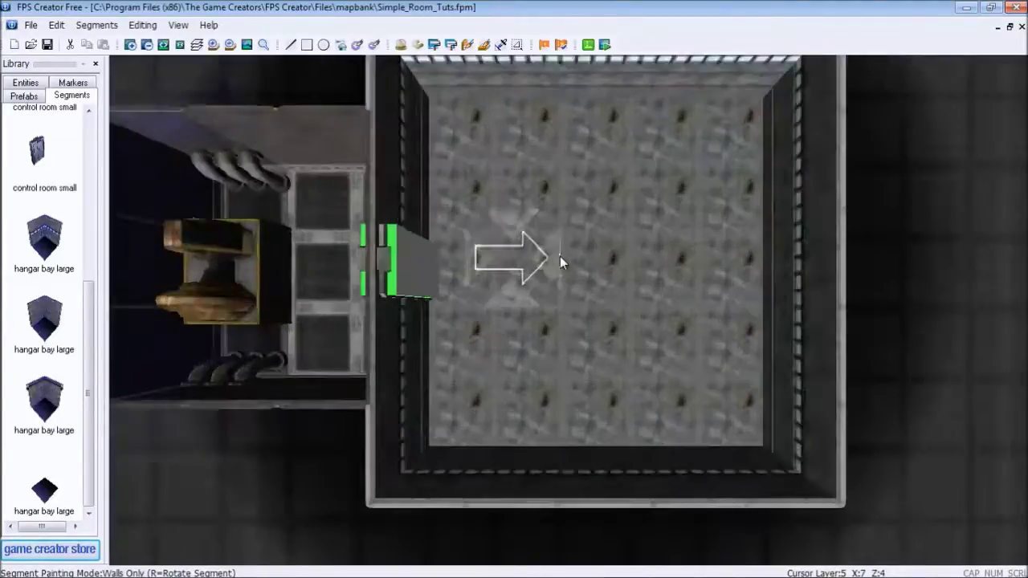
key(Up)
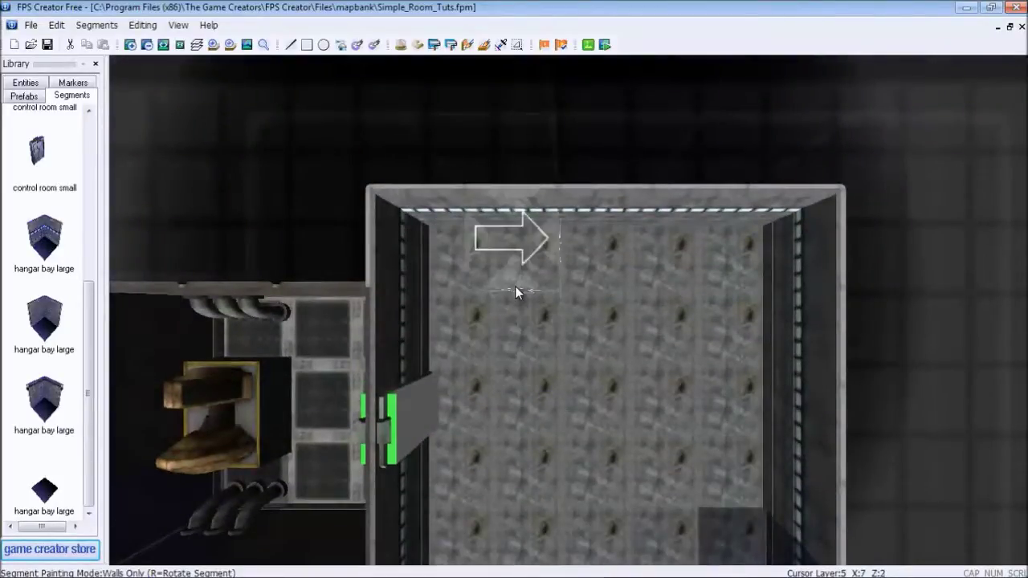
key(r)
key(r)
key(r)
key(r)
key(r)
key(r)
key(r)
key(r)
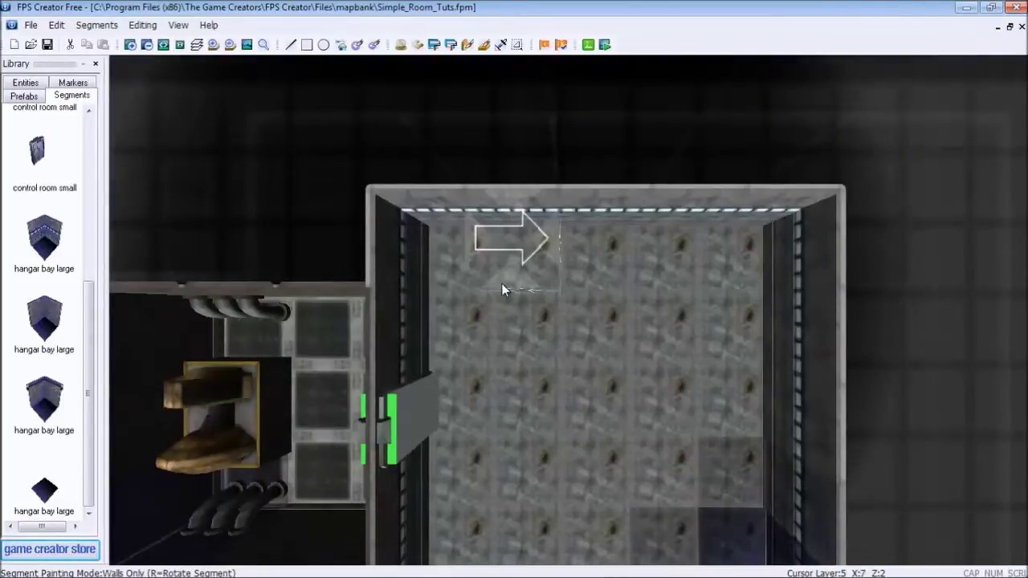
click(503, 289)
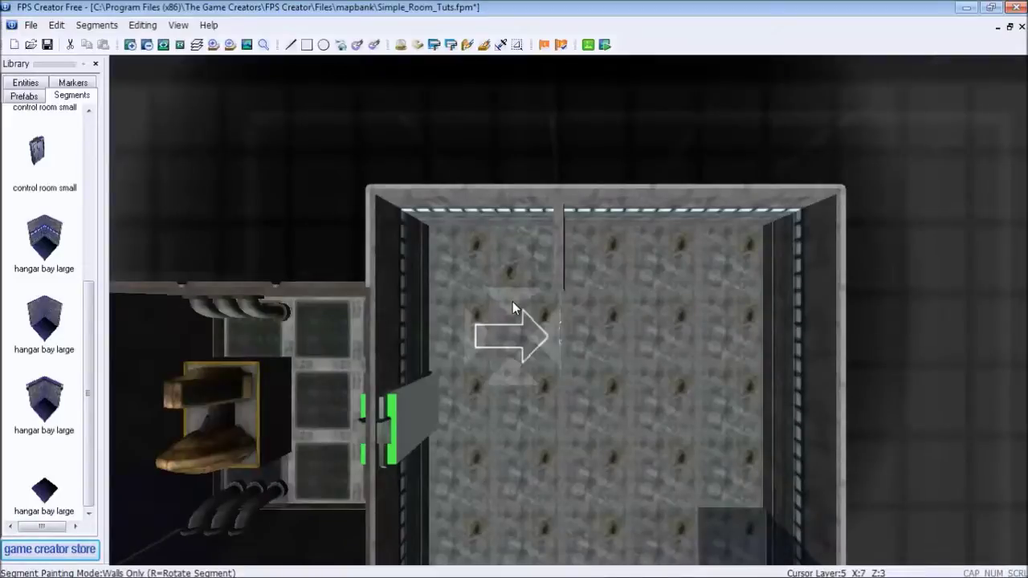
- Rotate the wall to face up and place front walls across X8 and X9 on row Z3
key(r)
key(r)
key(r)
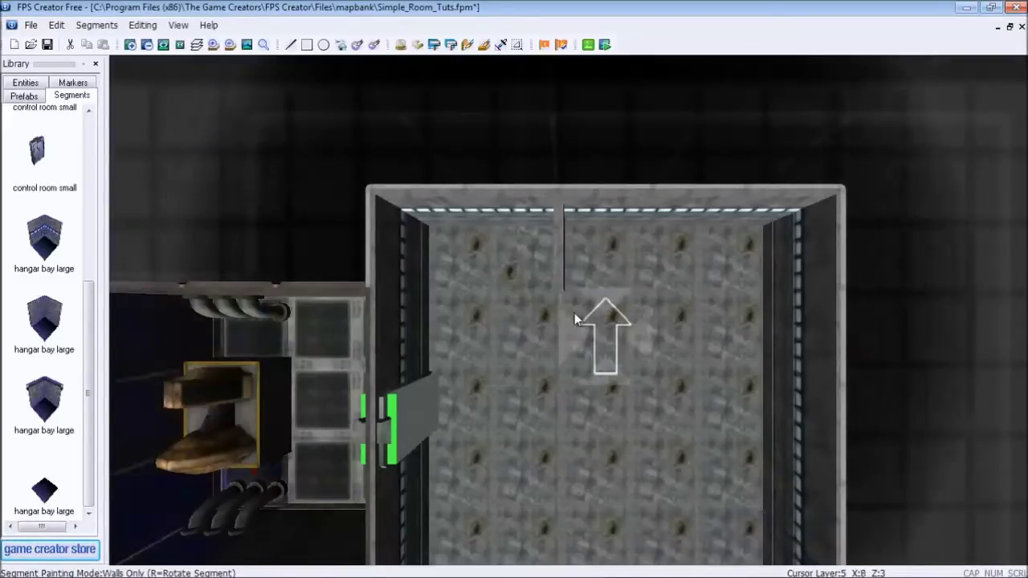
click(575, 314)
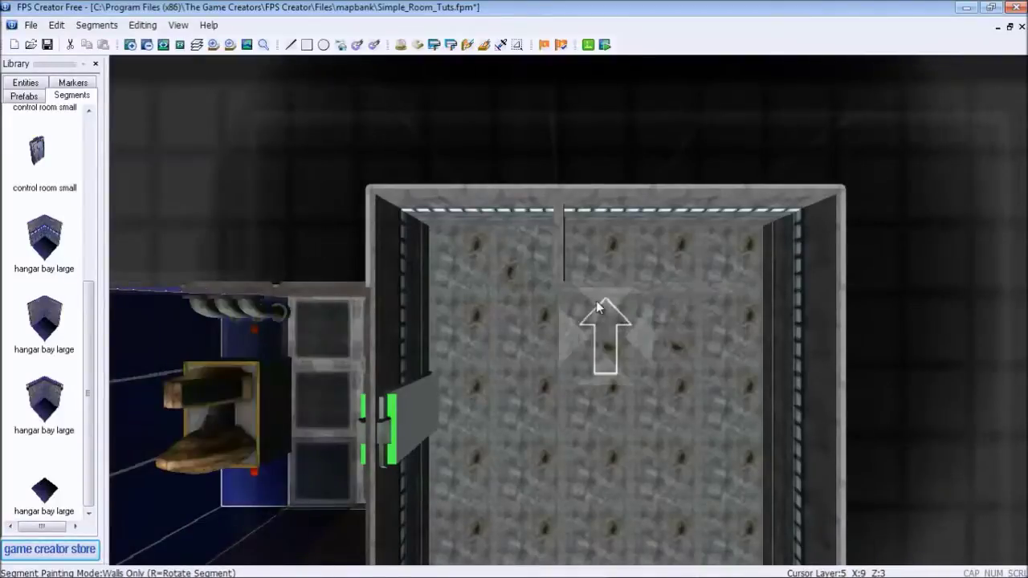
- Rotate the wall to face left and place it at X10, Z2 to close the small enclosure's right side
key(Right)
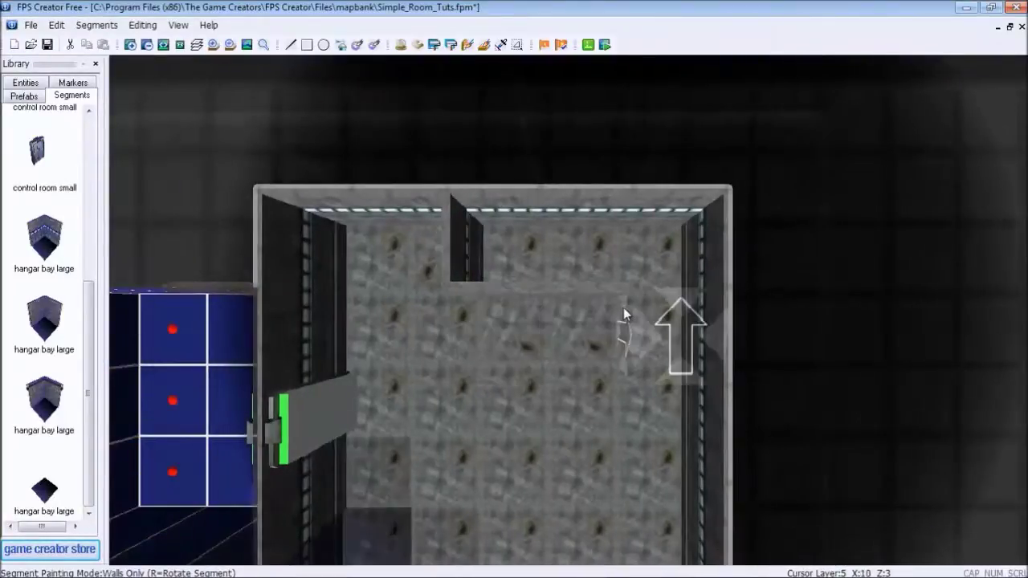
key(r)
key(r)
key(r)
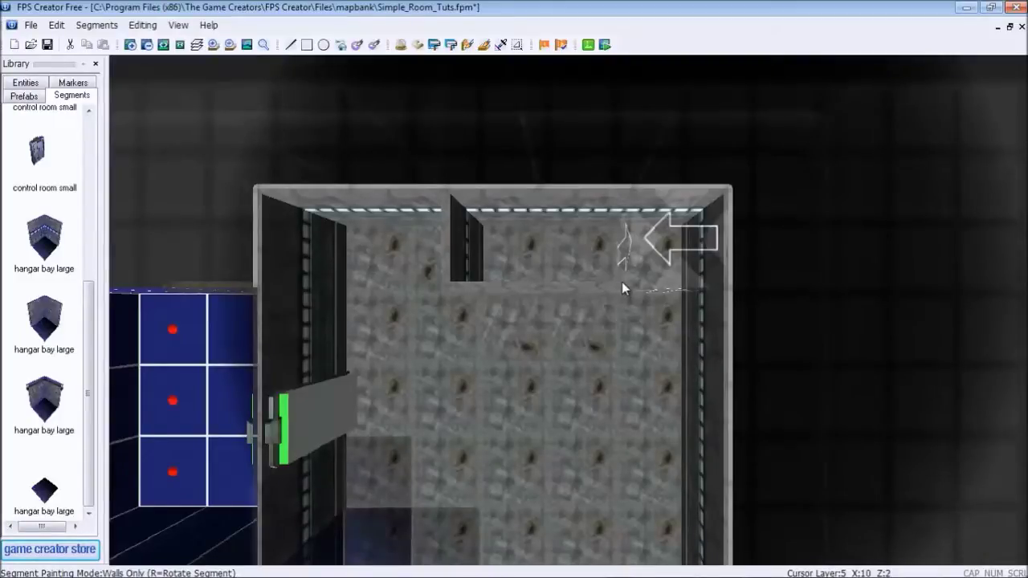
click(622, 282)
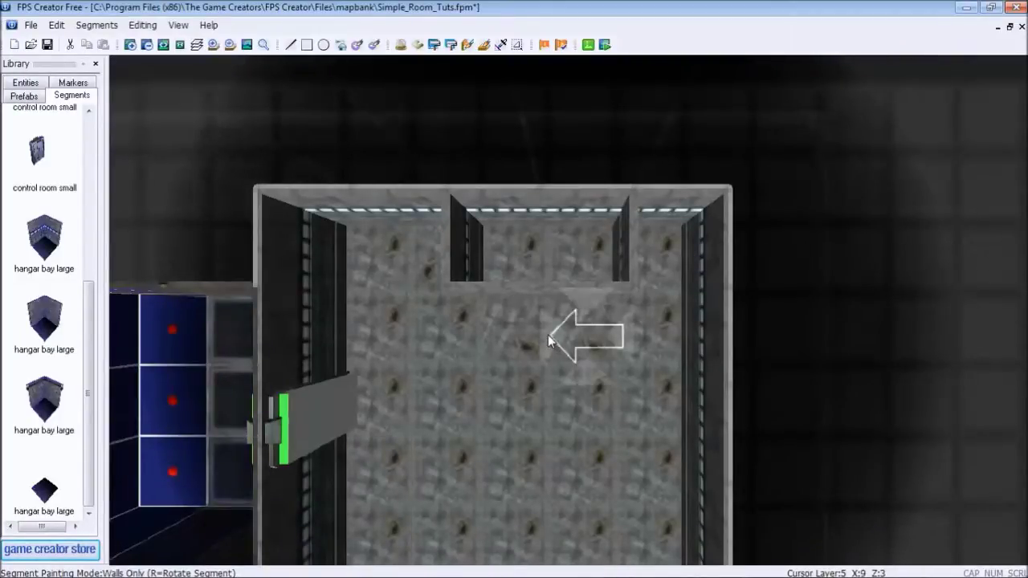
- Examine the new walled enclosure along the large room's upper wall from several viewpoints and zoom levels
key(Down)
key(Left)
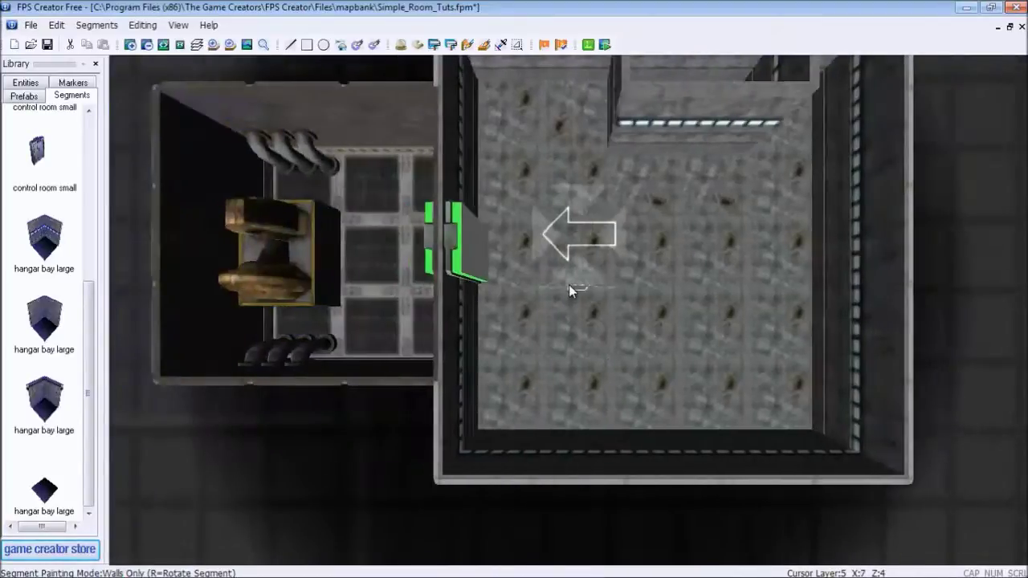
key(Up)
key(Right)
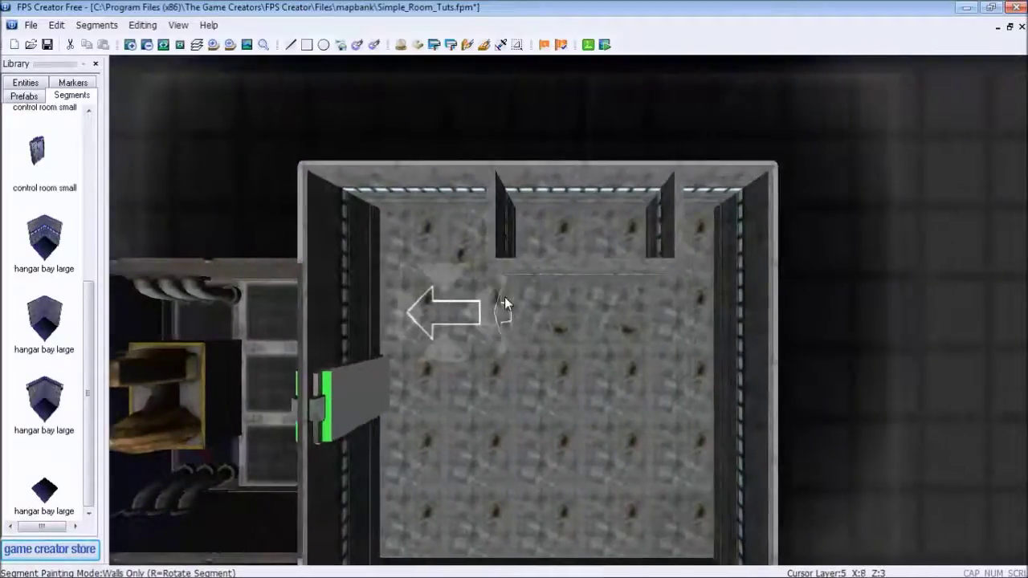
key(Up)
scroll(552, 357, up, 3)
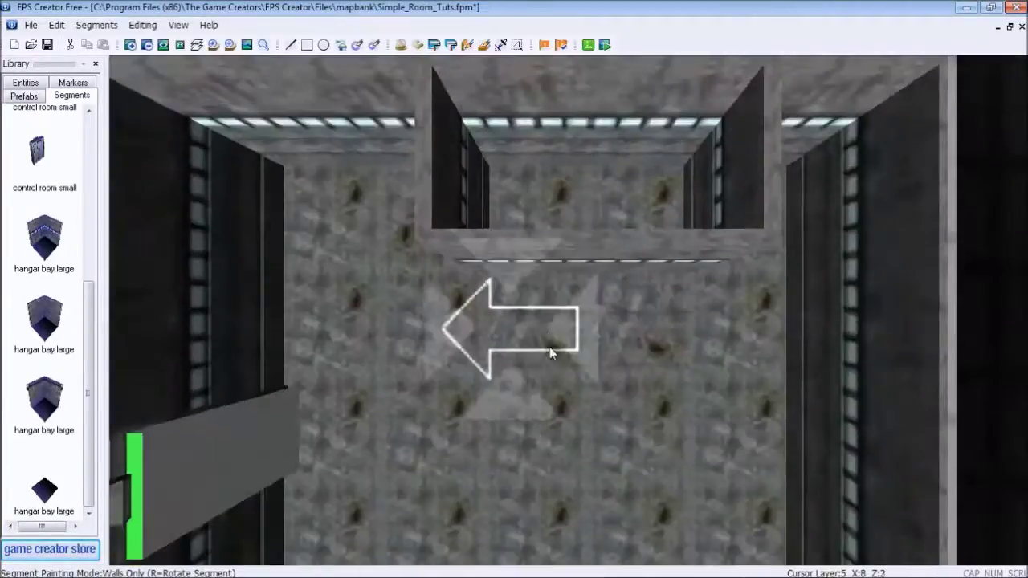
scroll(543, 354, down, 3)
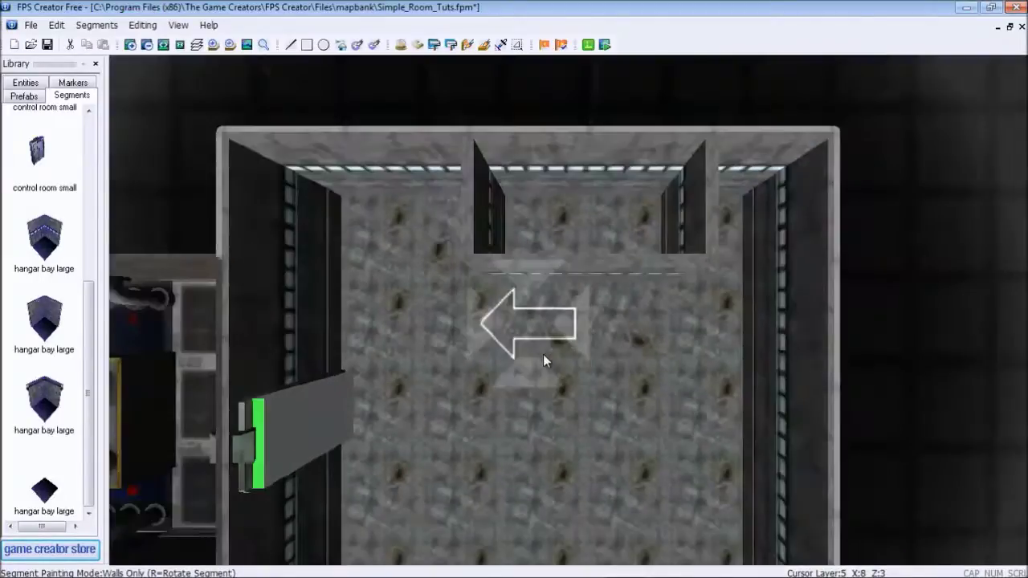
scroll(530, 305, up, 2)
key(Up)
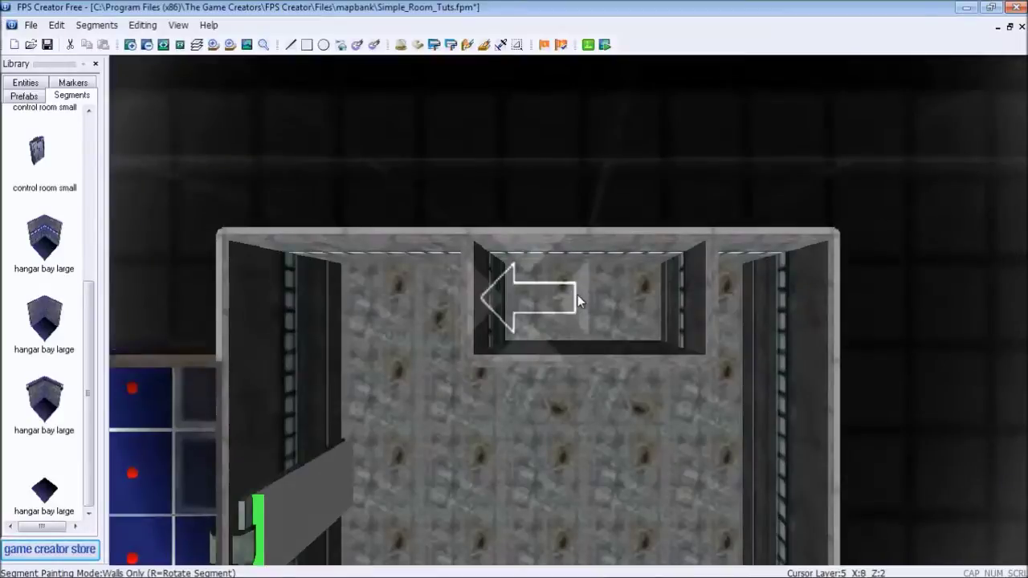
- Delete the enclosure's left-facing wall at X8, Z2, and delete and re-place the right-facing wall at X9, Z2
right_click(578, 296)
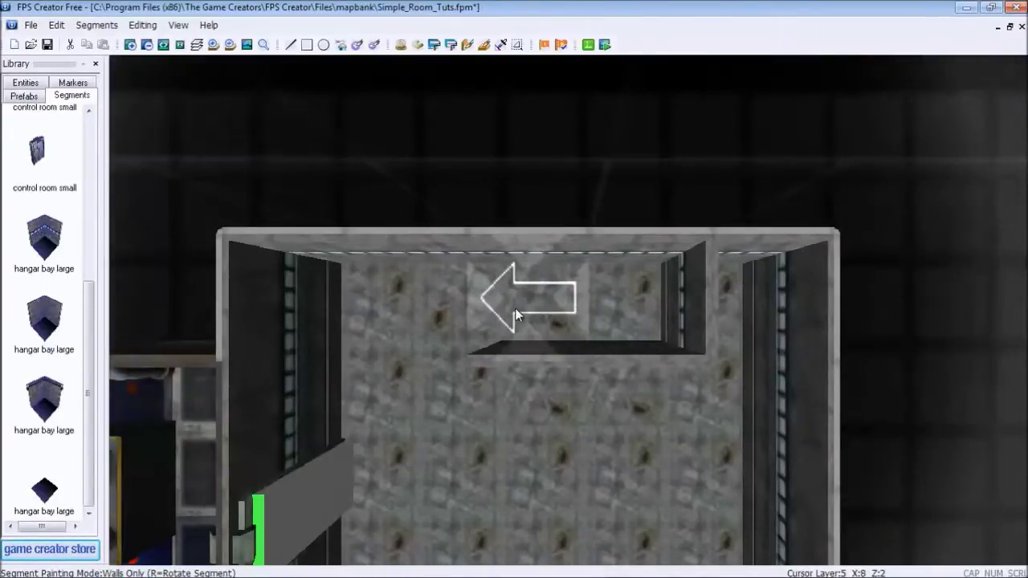
key(r)
key(r)
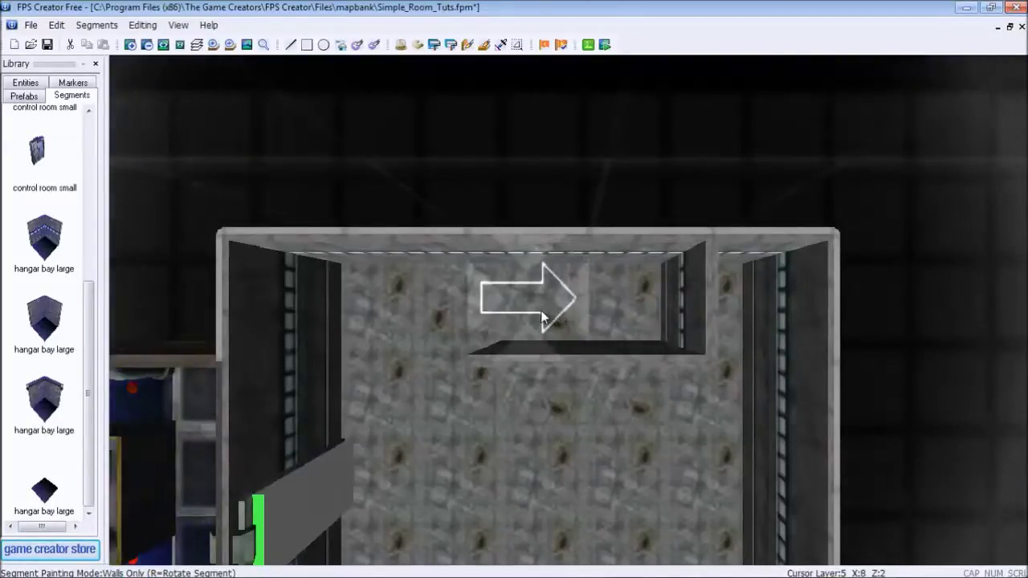
key(r)
key(r)
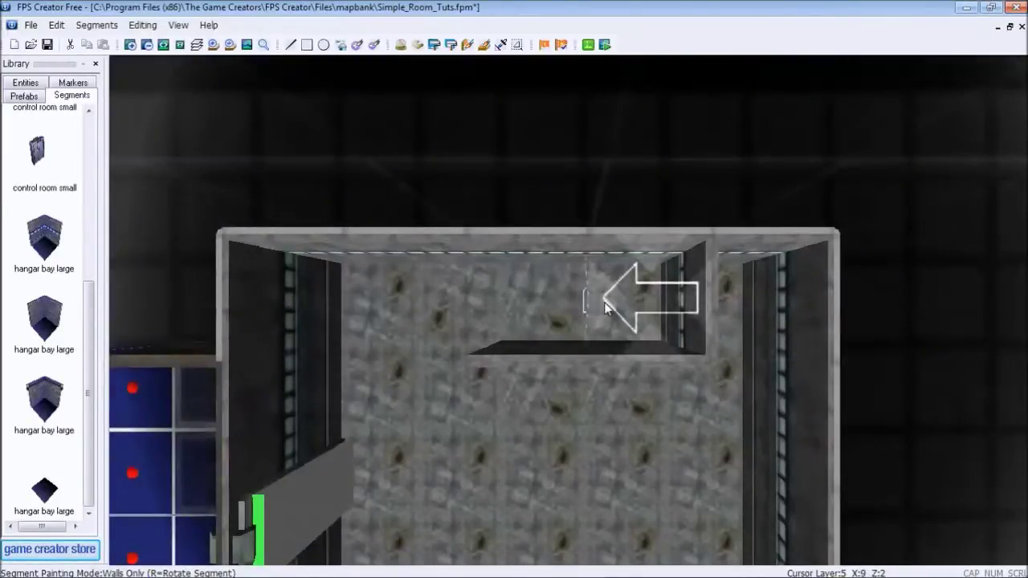
key(r)
key(r)
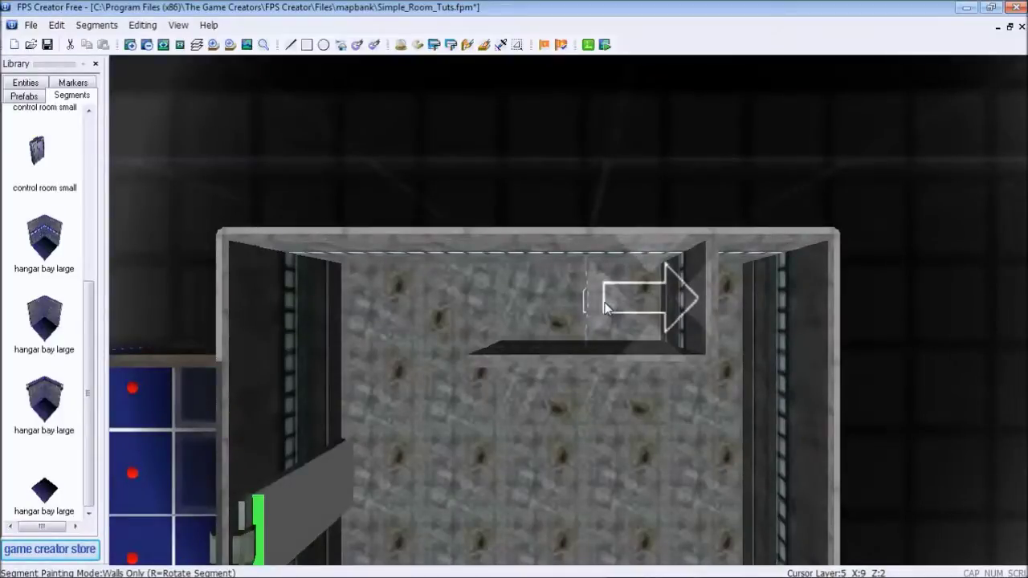
right_click(605, 307)
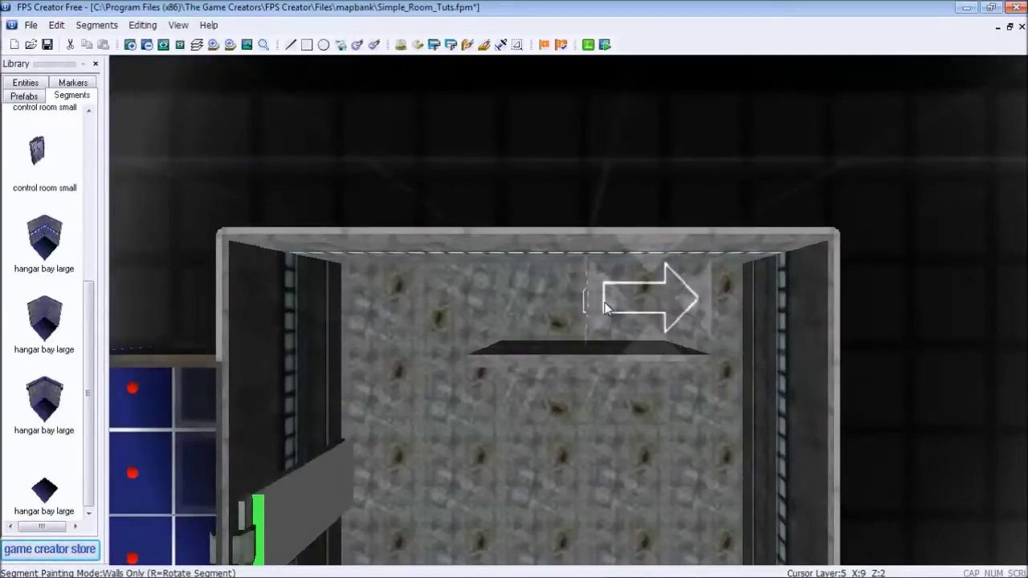
click(606, 307)
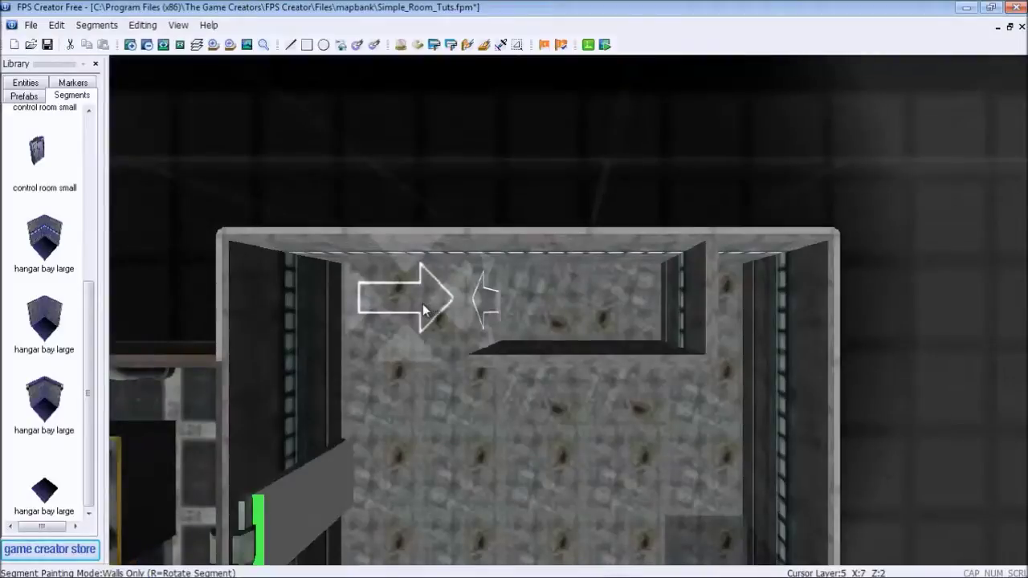
- Extend the enclosure one cell to the left with a side wall at X7, Z2 and an up-facing front wall at X7, Z3
click(409, 303)
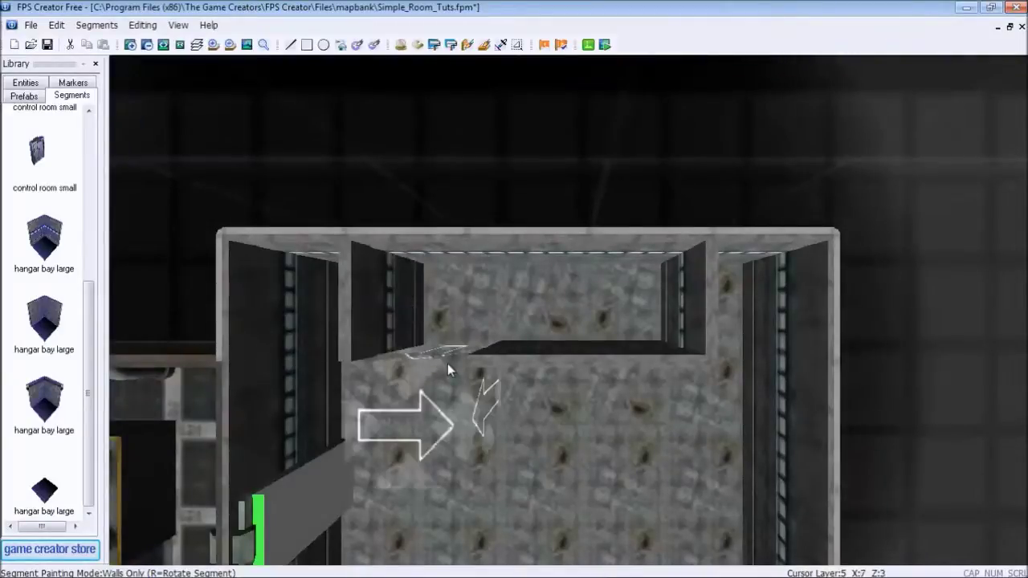
key(r)
key(r)
key(r)
click(447, 363)
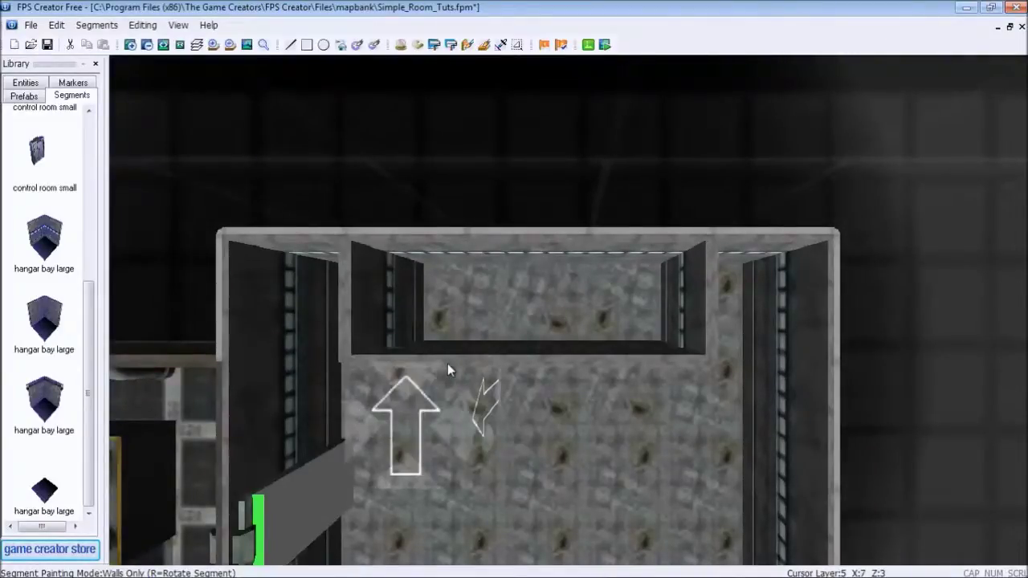
scroll(544, 363, down, 1)
key(Down)
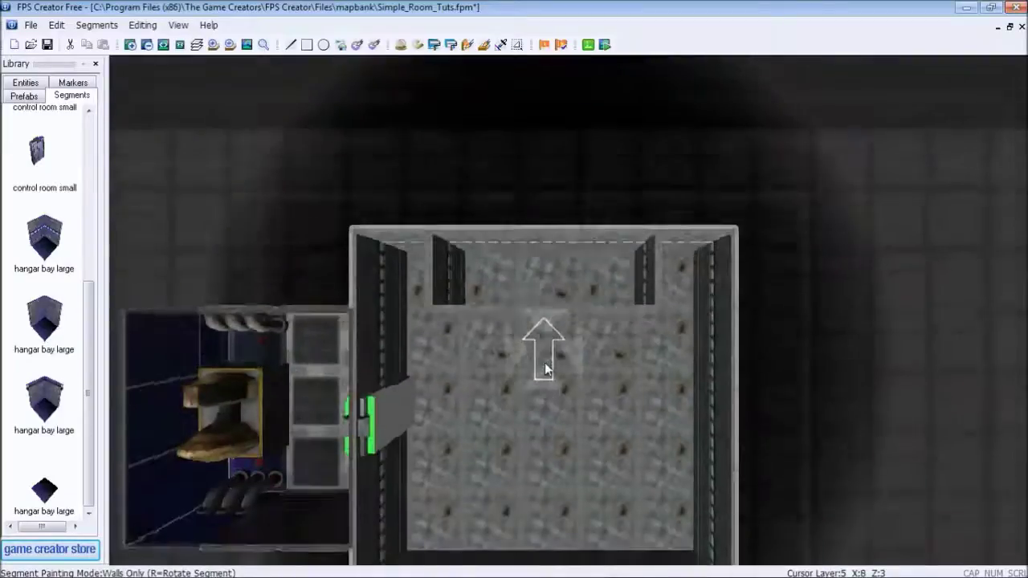
key(Up)
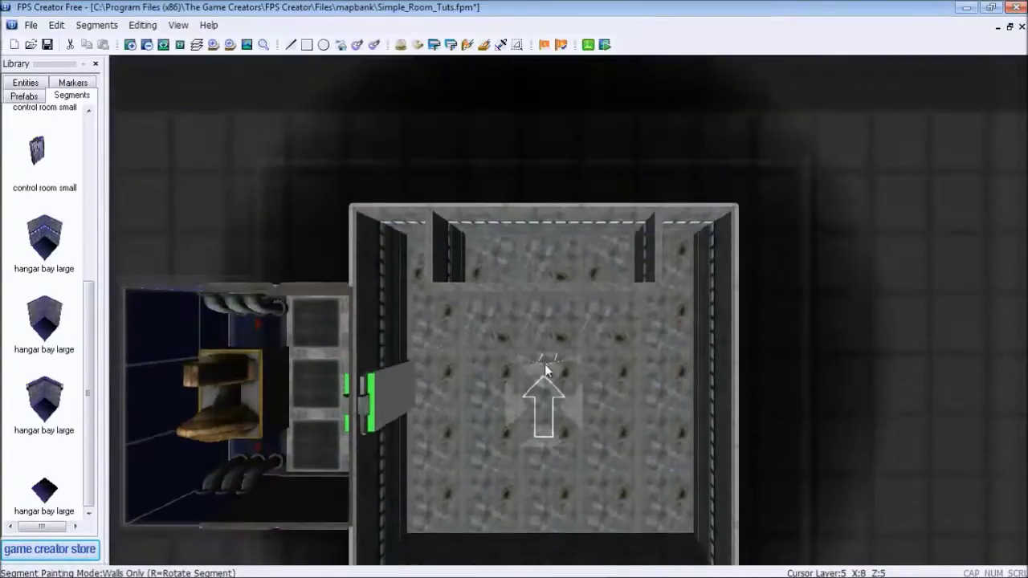
scroll(530, 317, up, 4)
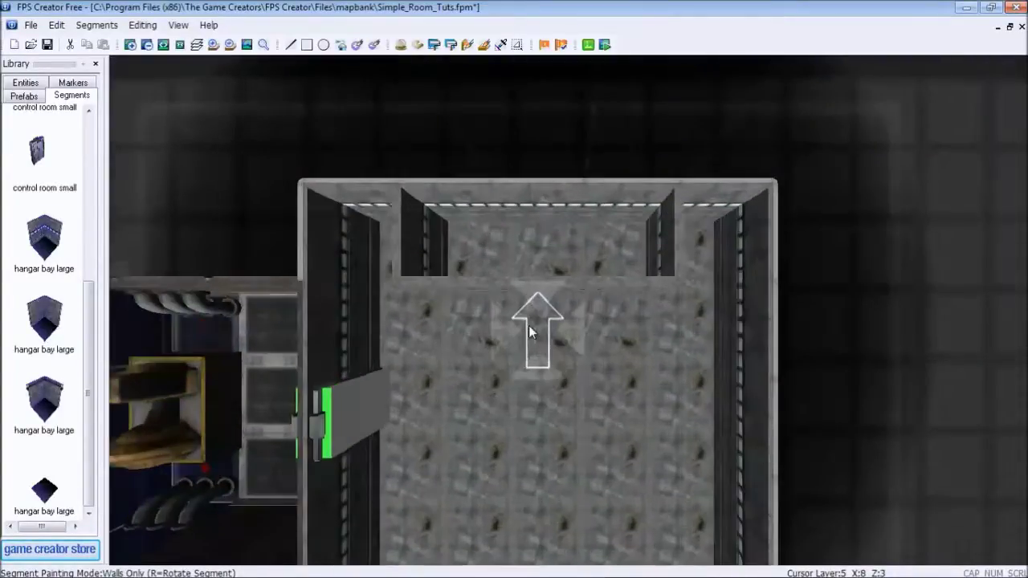
scroll(551, 294, down, 3)
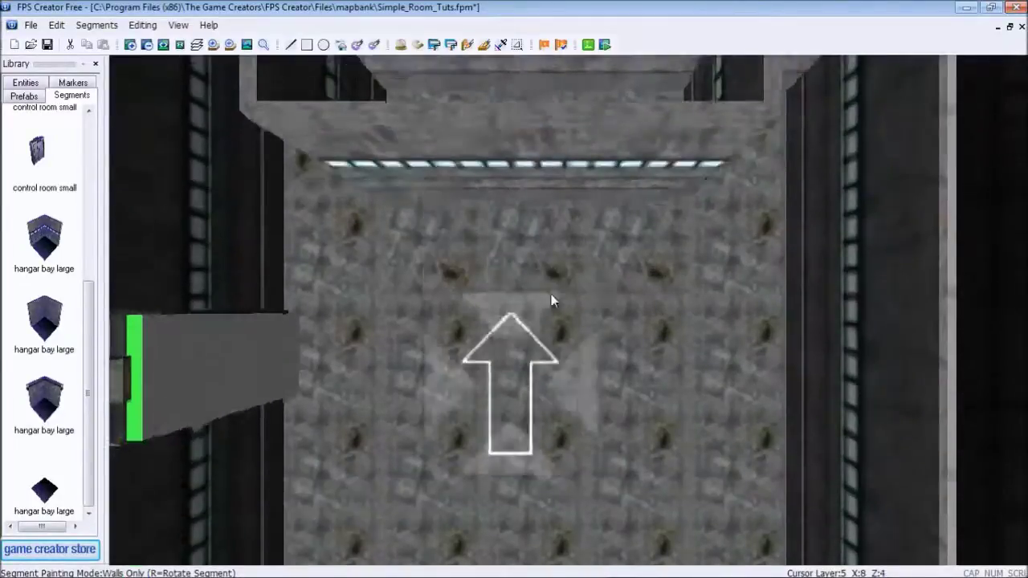
- Open the entity library and browse the scifi scenery glass entities
key(Left)
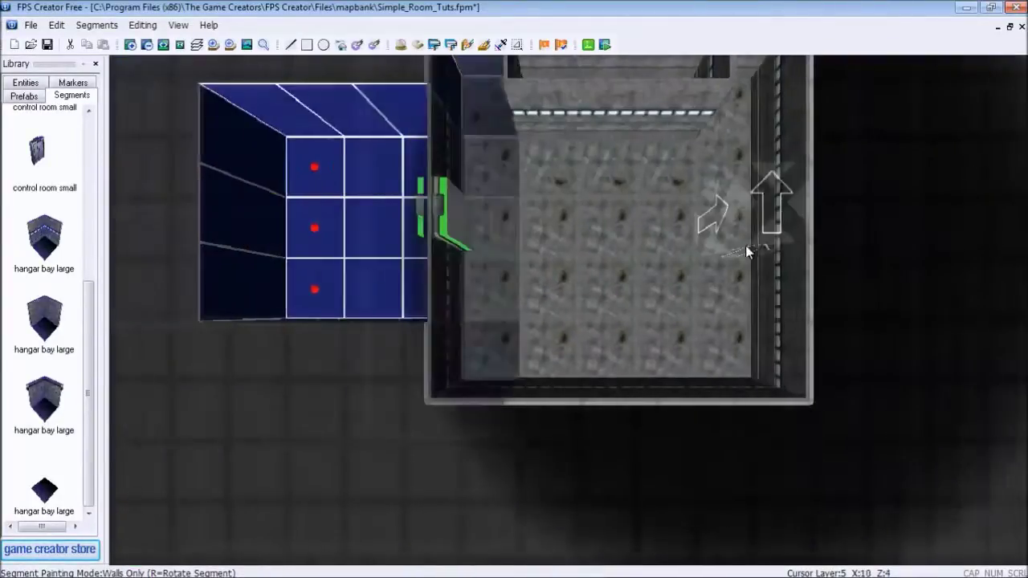
key(Right)
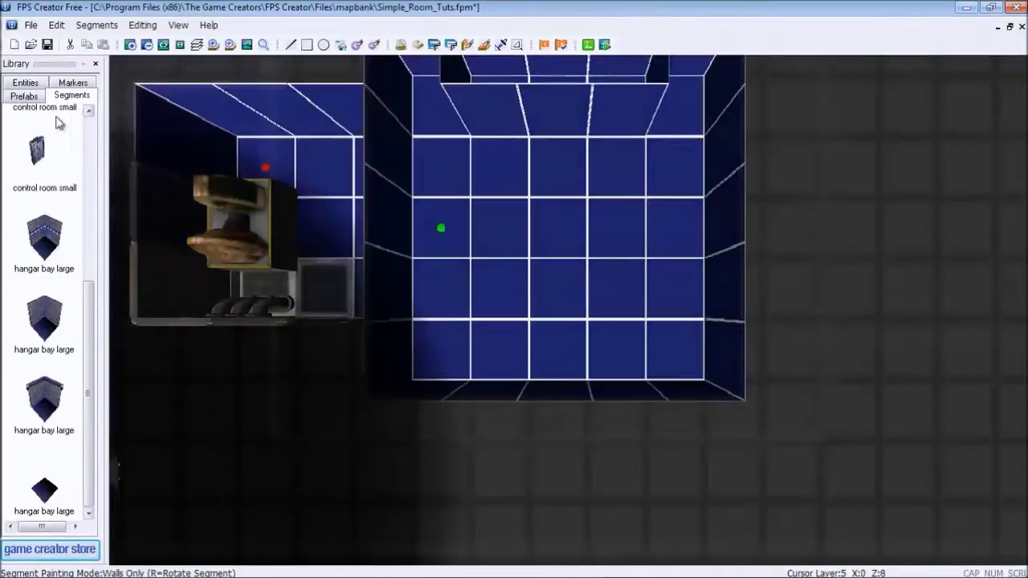
click(26, 84)
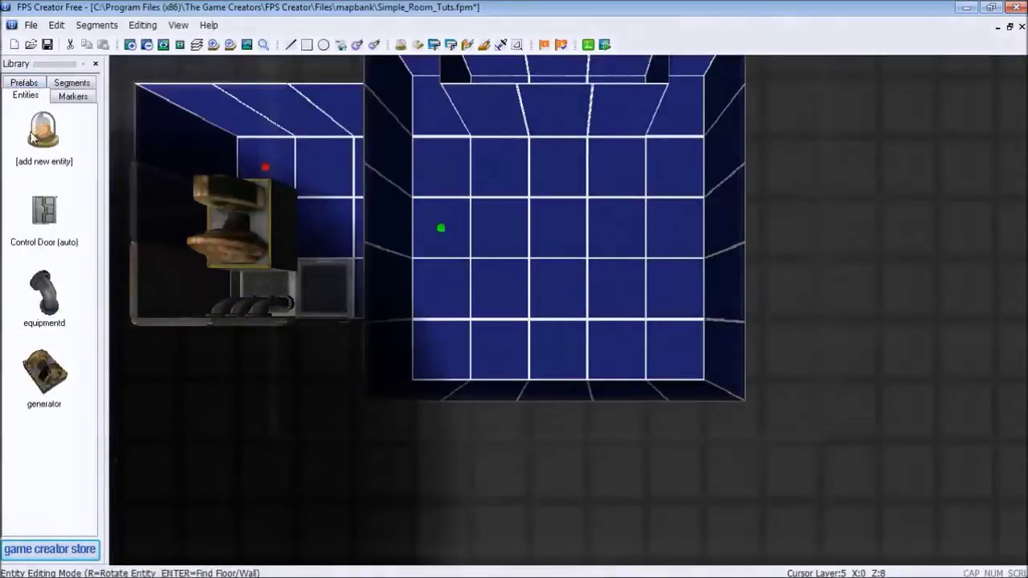
click(39, 151)
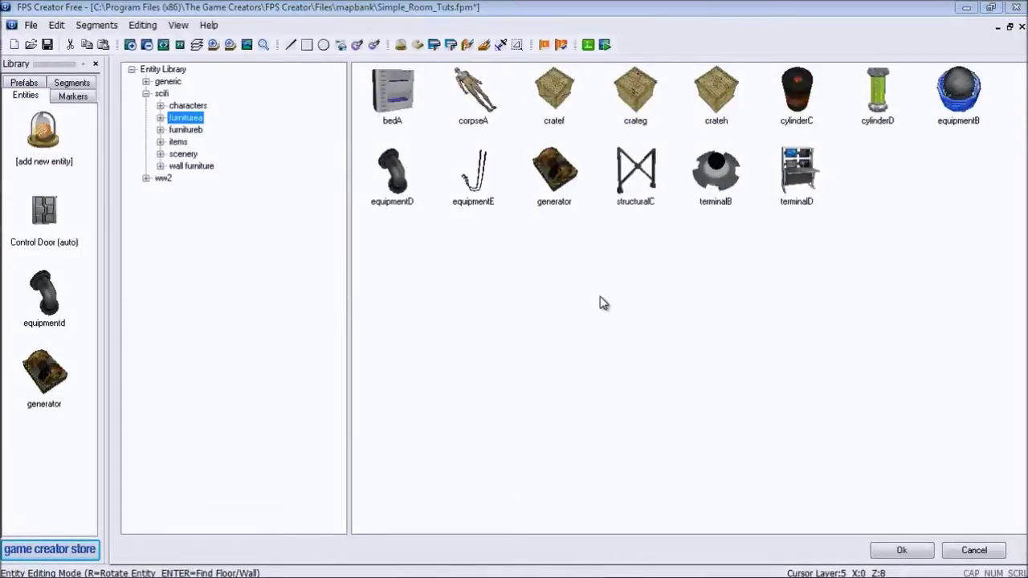
click(183, 154)
click(159, 154)
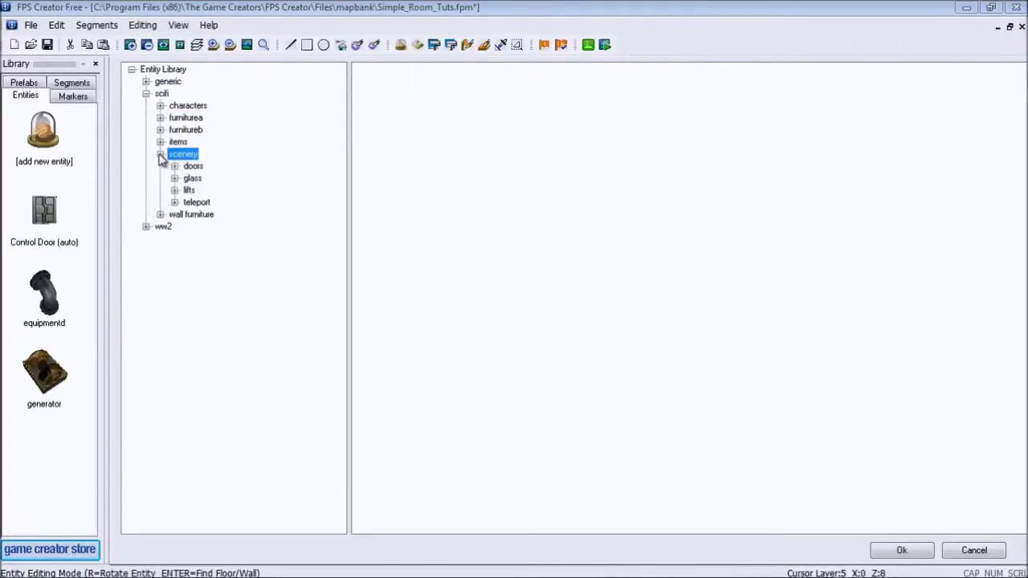
click(192, 178)
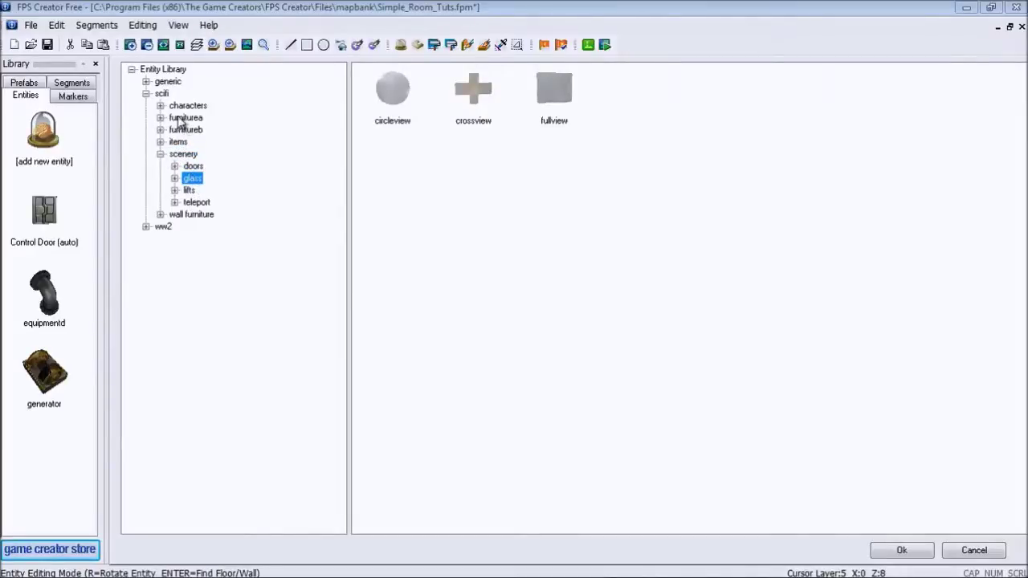
- Add the equipmentB entity from the scifi furniturea category to the map's entities
click(185, 118)
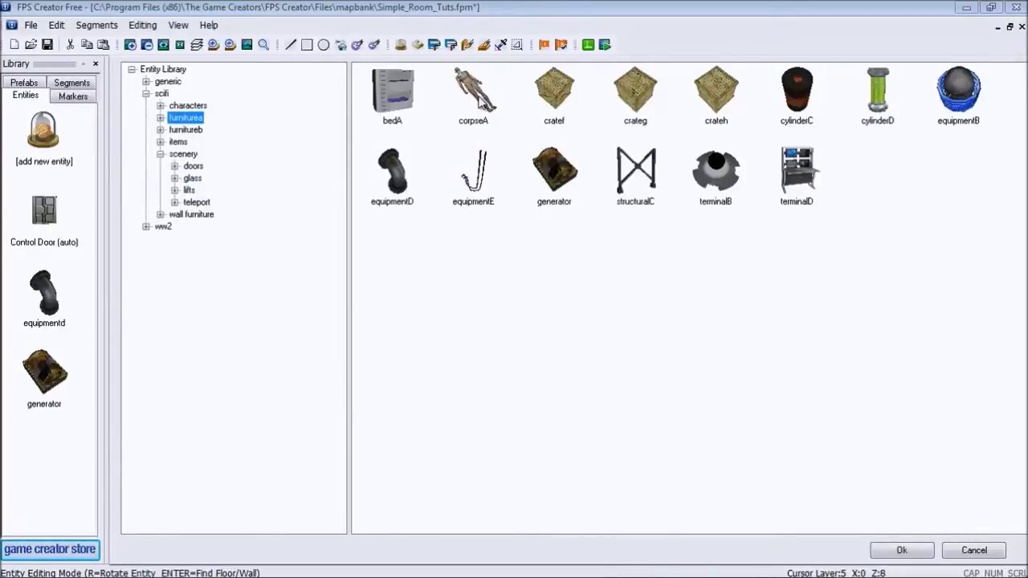
click(960, 93)
click(902, 548)
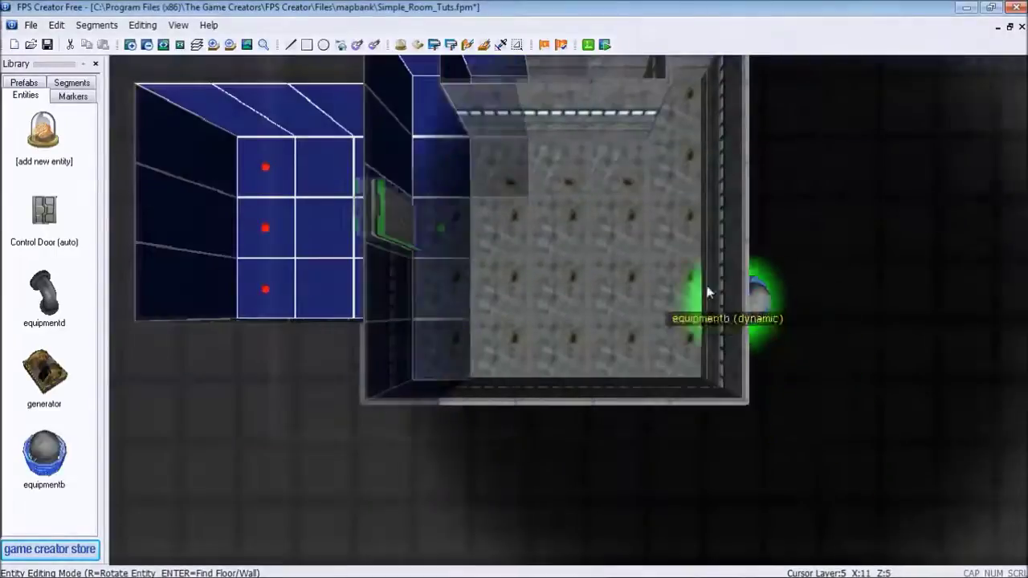
- Make equipmentb static and place one on each side of the enclosure, at X10, Z2 and X6, Z2
key(y)
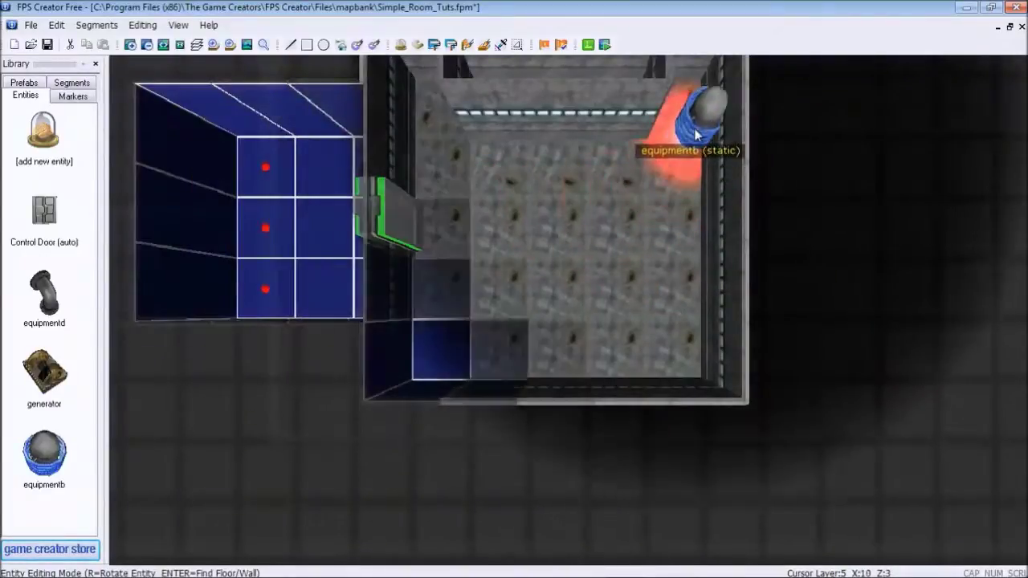
scroll(681, 177, up, 2)
key(Right)
key(Up)
key(Up)
key(Up)
key(Up)
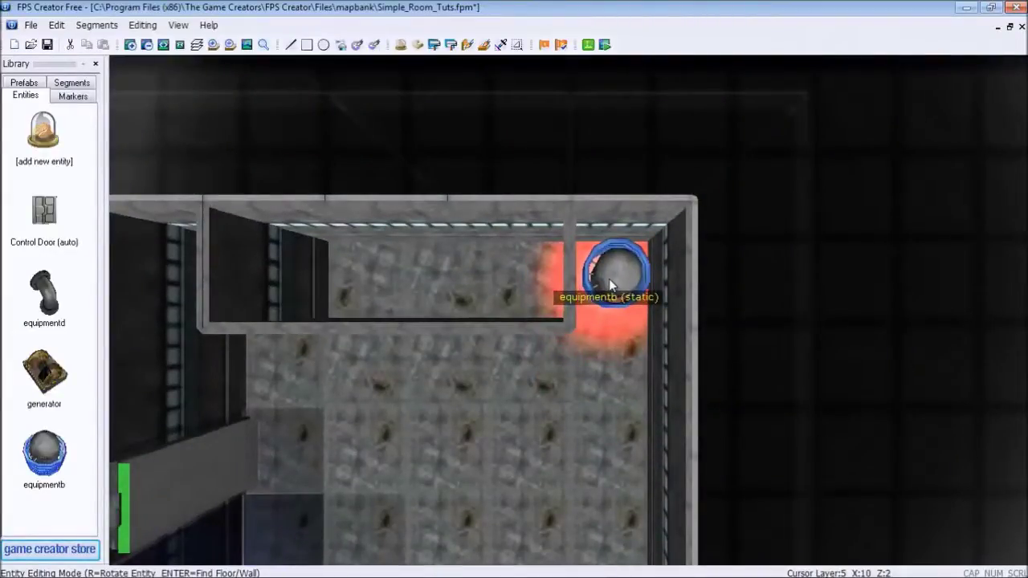
click(609, 279)
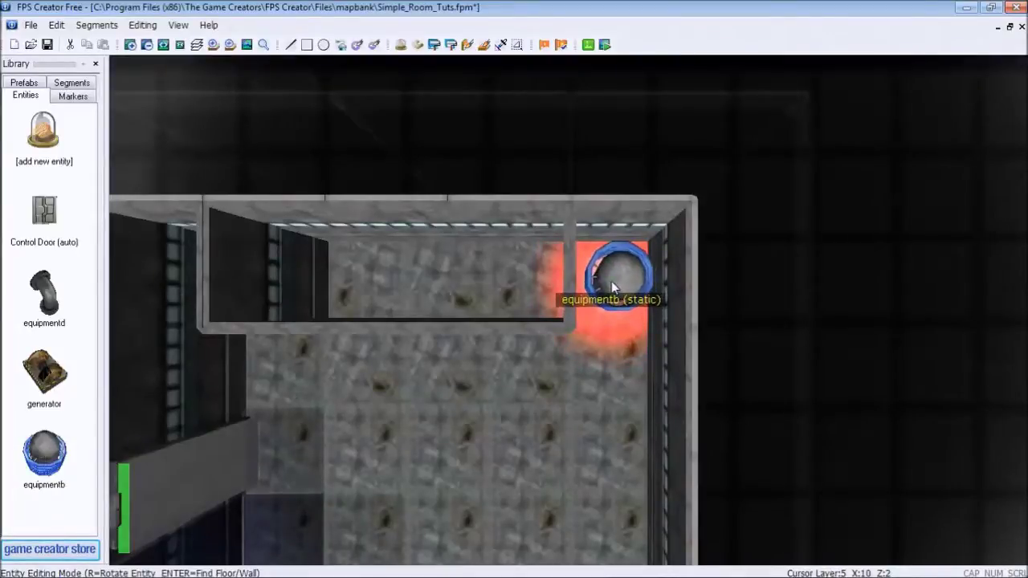
key(Left)
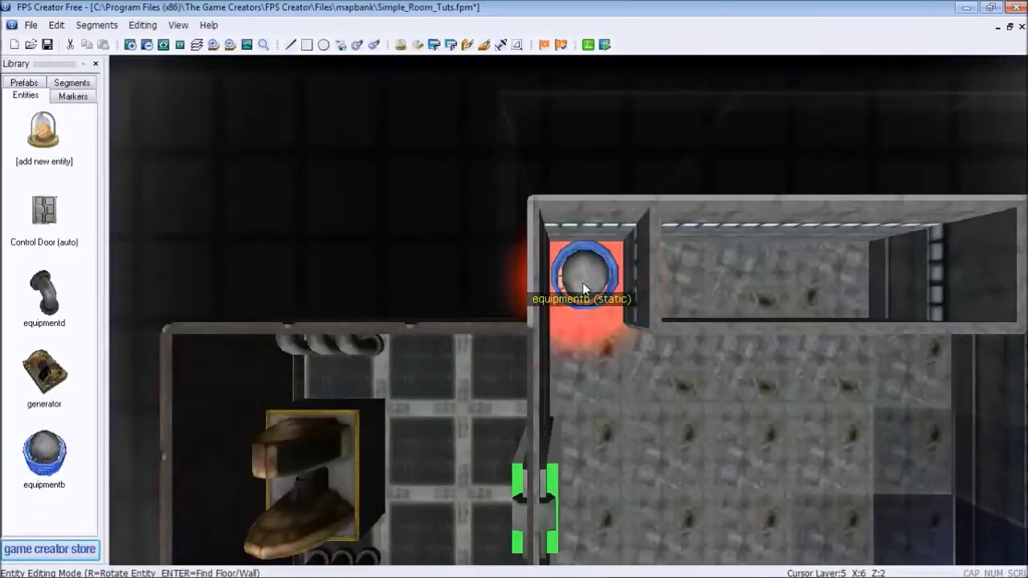
click(583, 283)
- Release the equipmentb entity and add the cylinderC entity from the scifi furniturea category
key(Down)
key(Down)
key(Right)
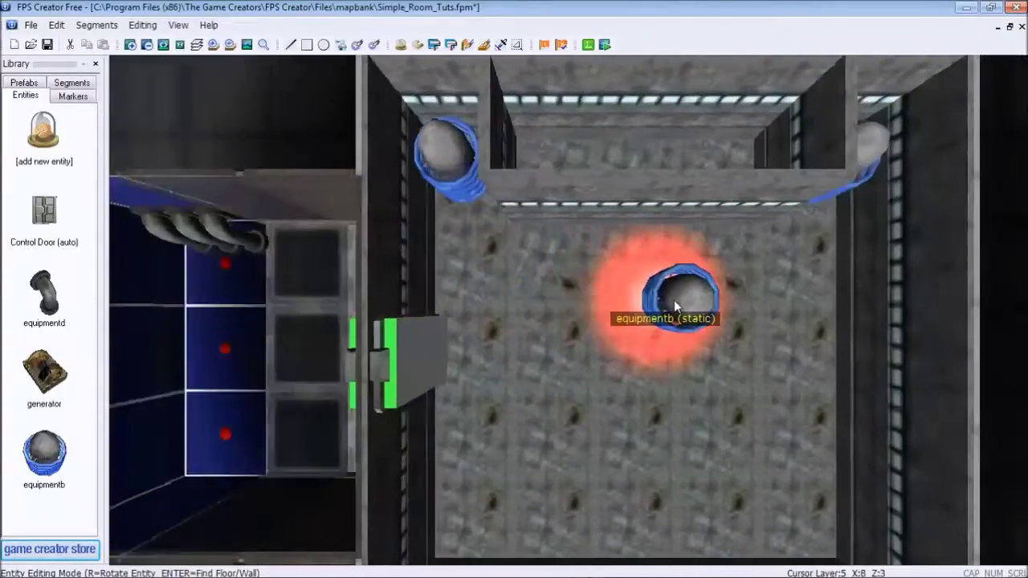
key(Down)
key(Down)
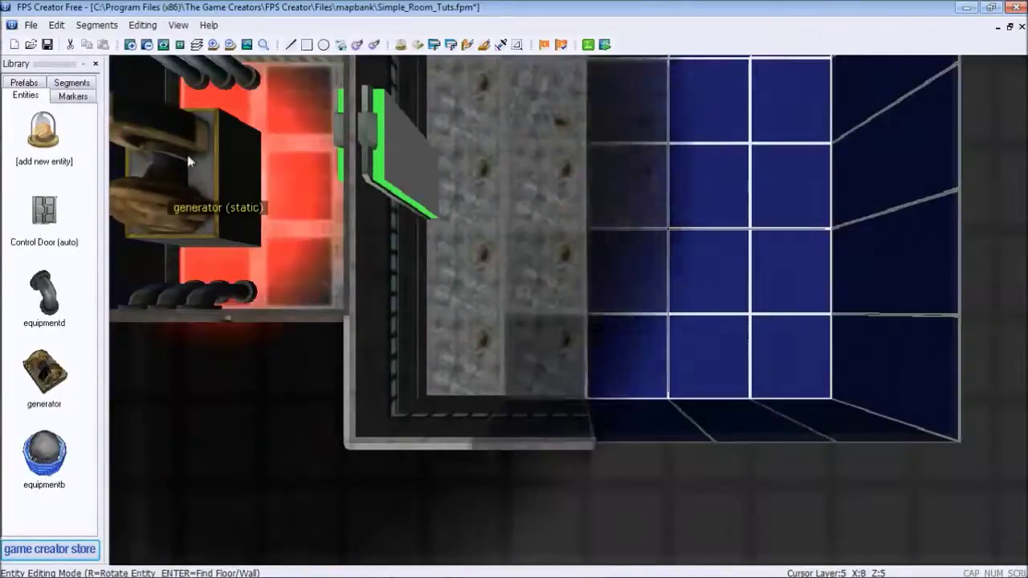
key(minus)
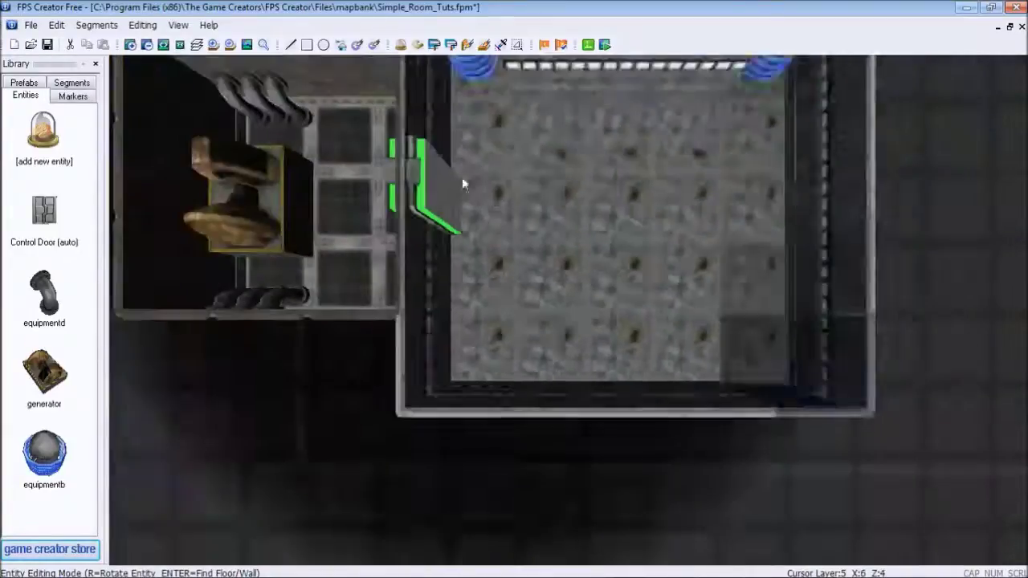
click(53, 137)
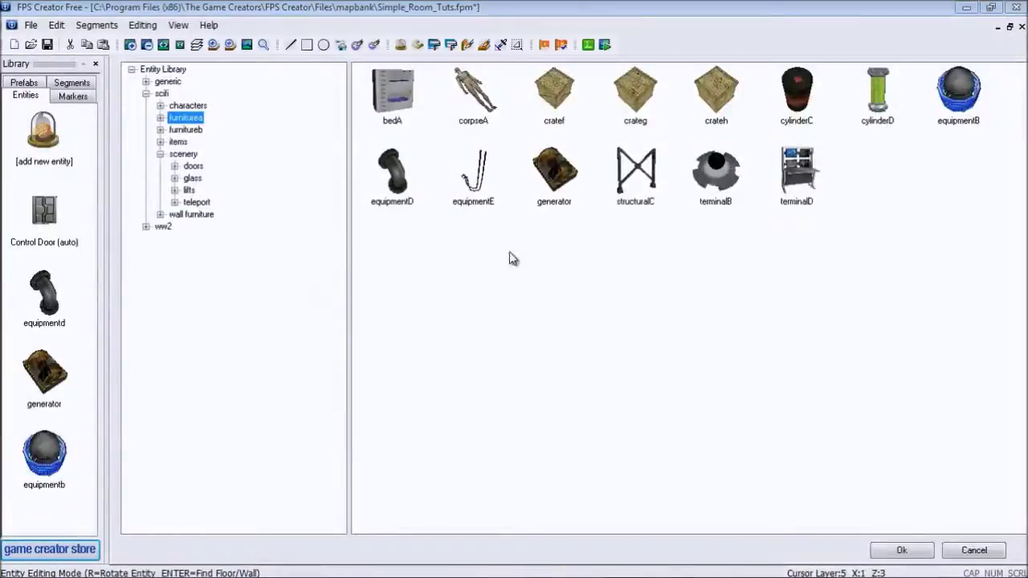
click(806, 103)
click(902, 551)
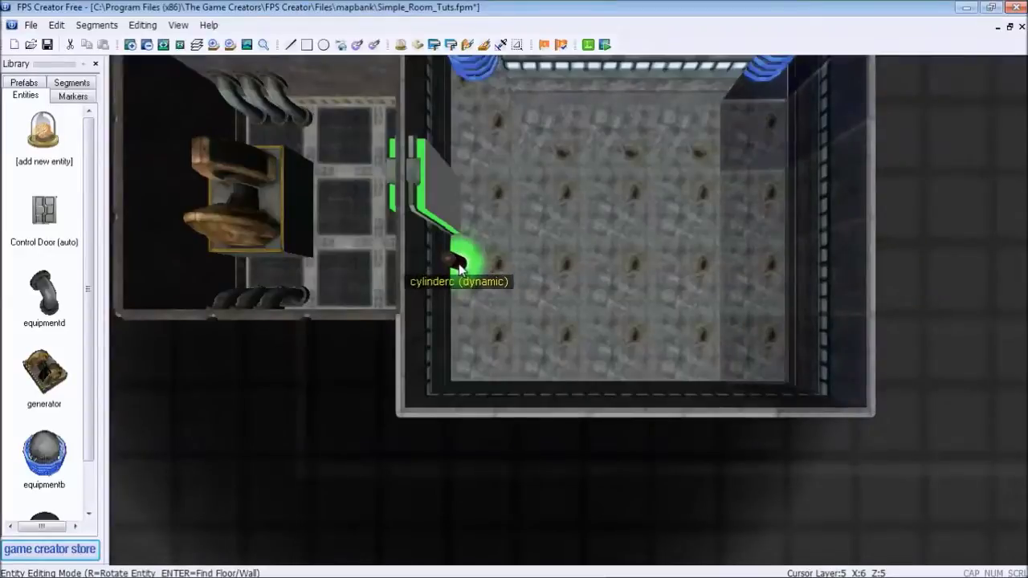
- Place a cluster of dynamic cylinderc barrels along the large room's left wall below the door, in cells X6, Z5 and X6, Z6
click(474, 277)
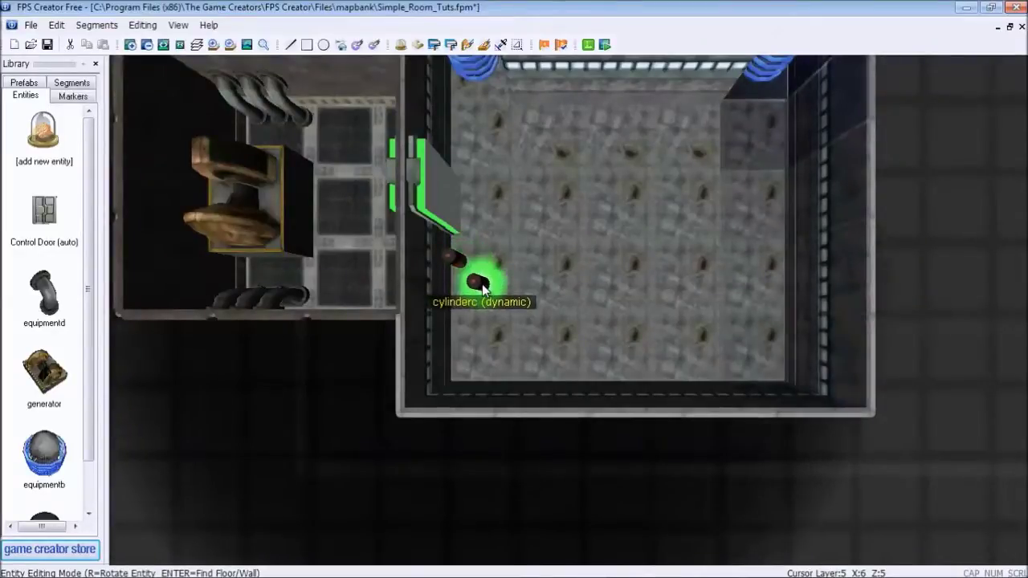
click(482, 284)
click(470, 318)
click(464, 292)
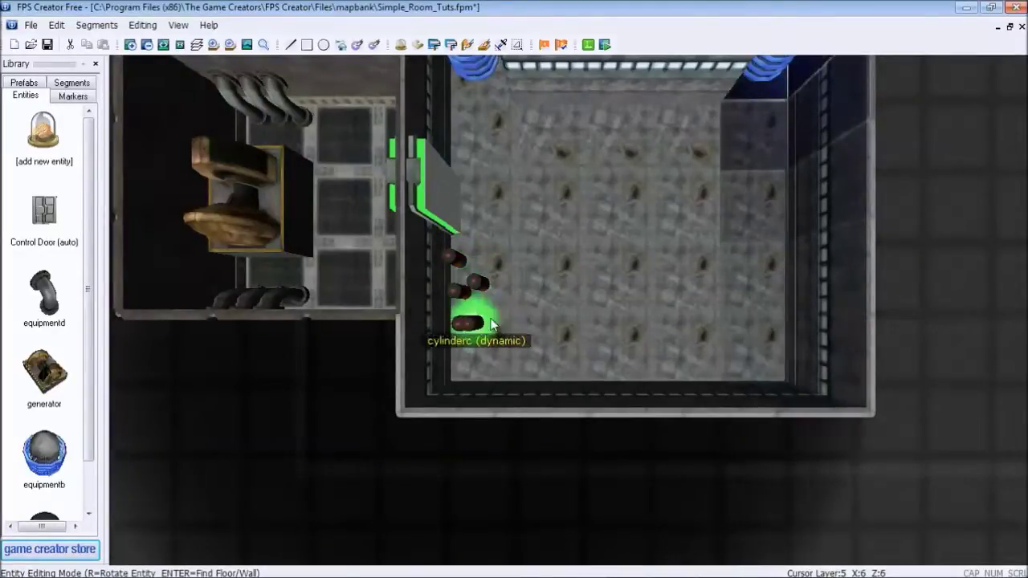
click(492, 322)
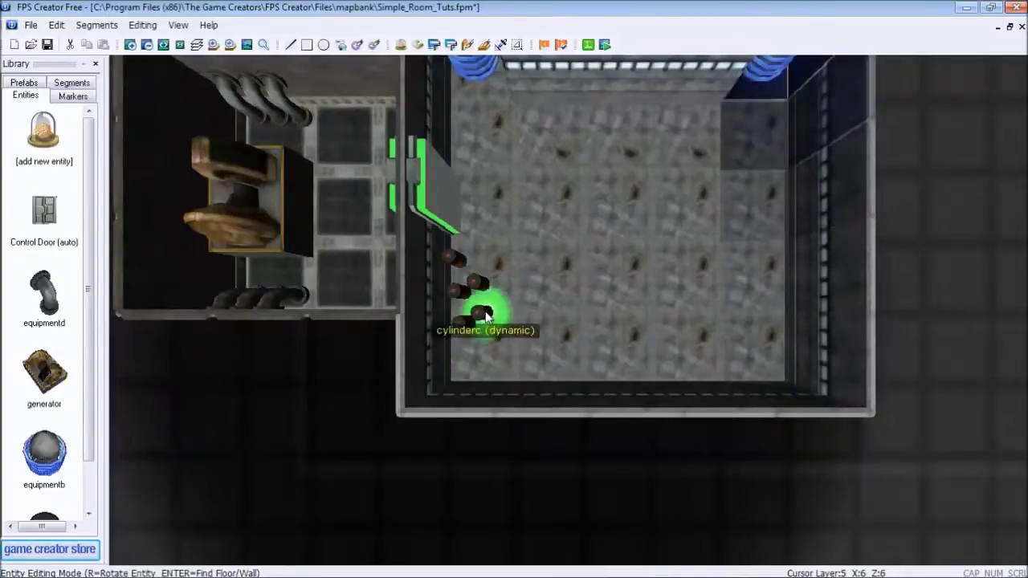
click(487, 308)
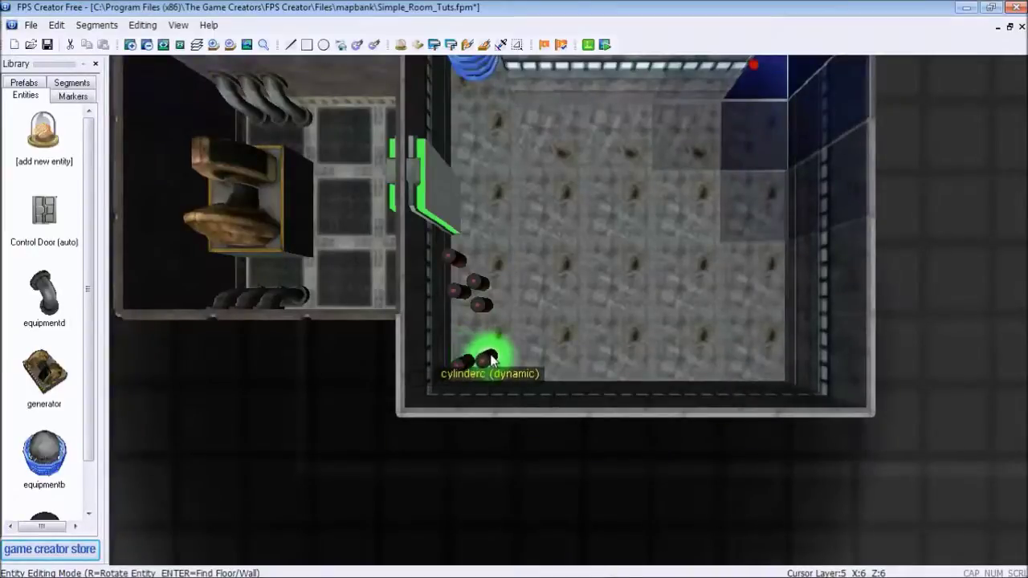
click(462, 338)
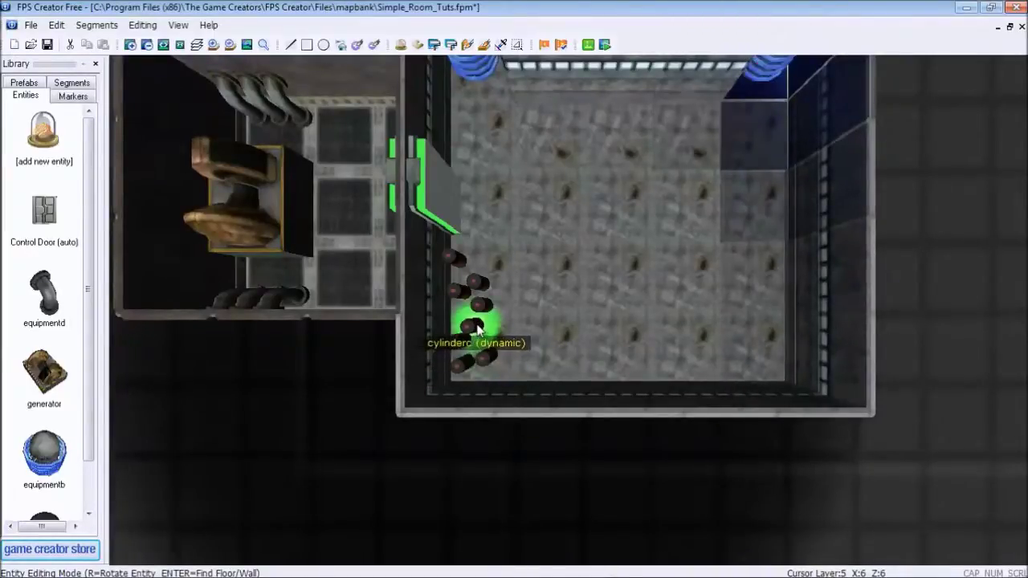
click(475, 324)
right_click(567, 312)
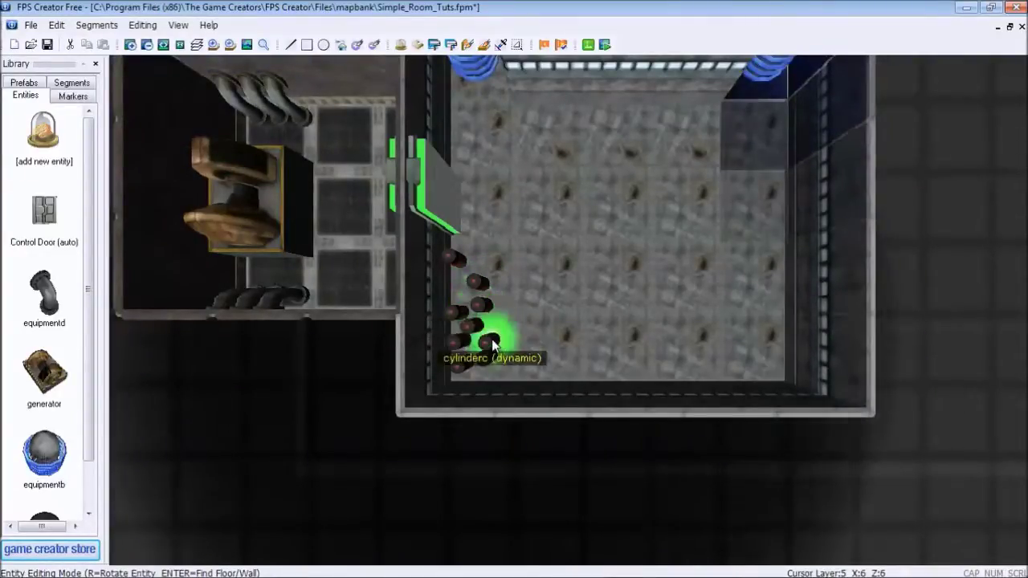
- Move the stray cylinderc barrels near the door down into the cluster in the room's lower-left corner at X6, Z6
drag(487, 310, 499, 318)
drag(479, 283, 510, 366)
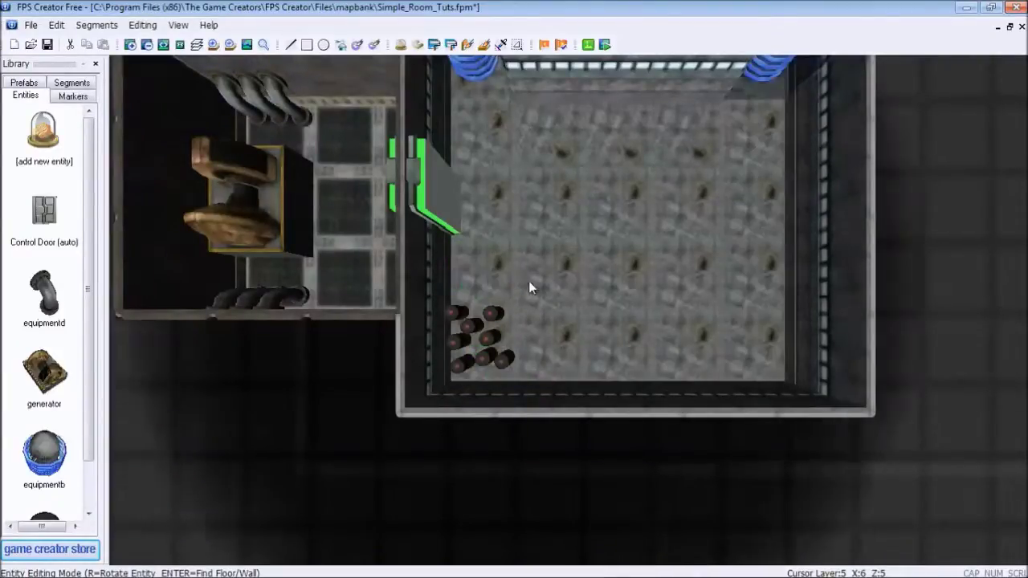
- Add the corpseA entity from the scifi furniturea category for use in the walled enclosure
scroll(549, 300, up, 3)
scroll(549, 298, down, 4)
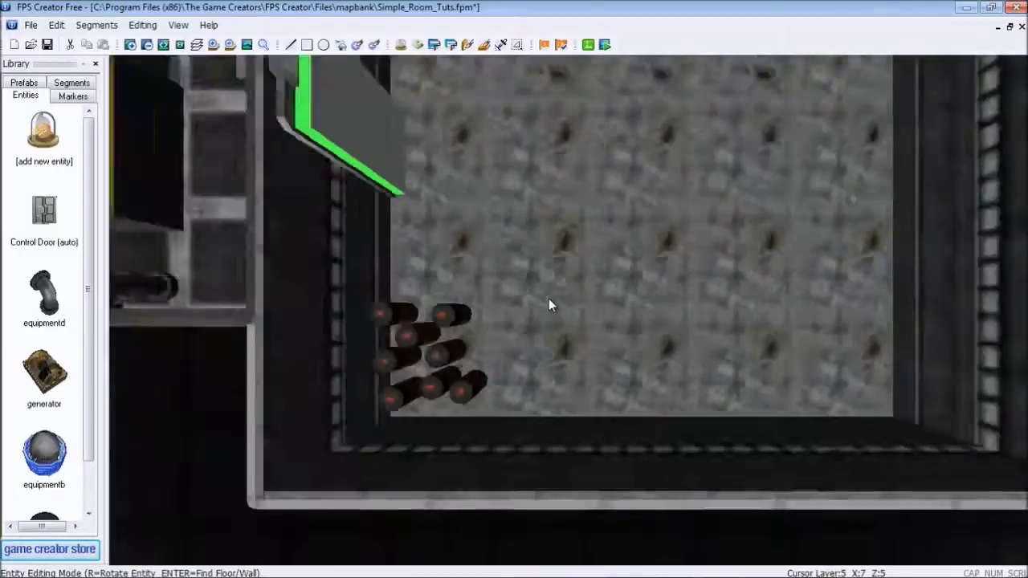
key(Up)
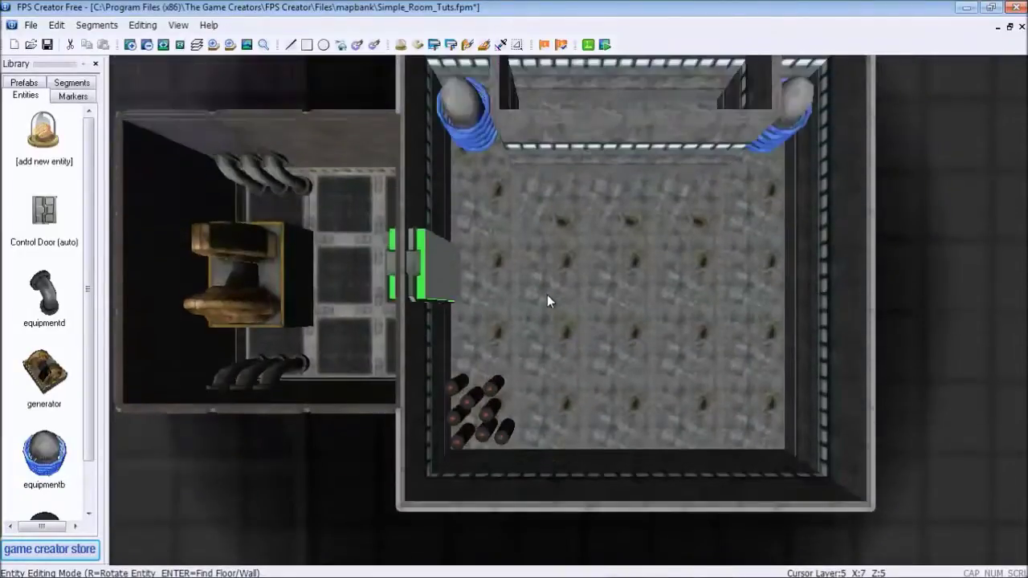
key(Up)
key(Up)
key(Up)
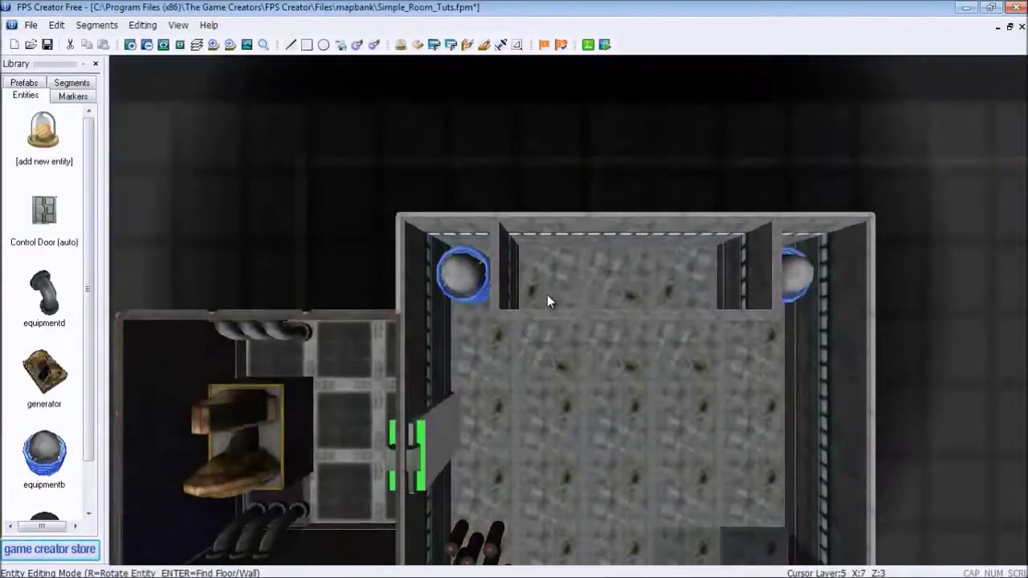
scroll(574, 323, up, 3)
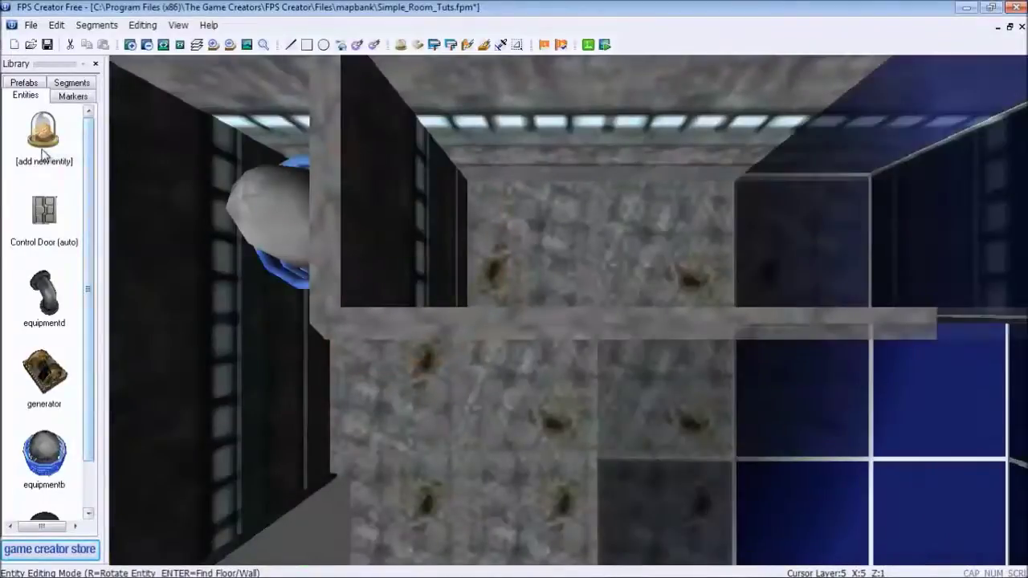
click(44, 156)
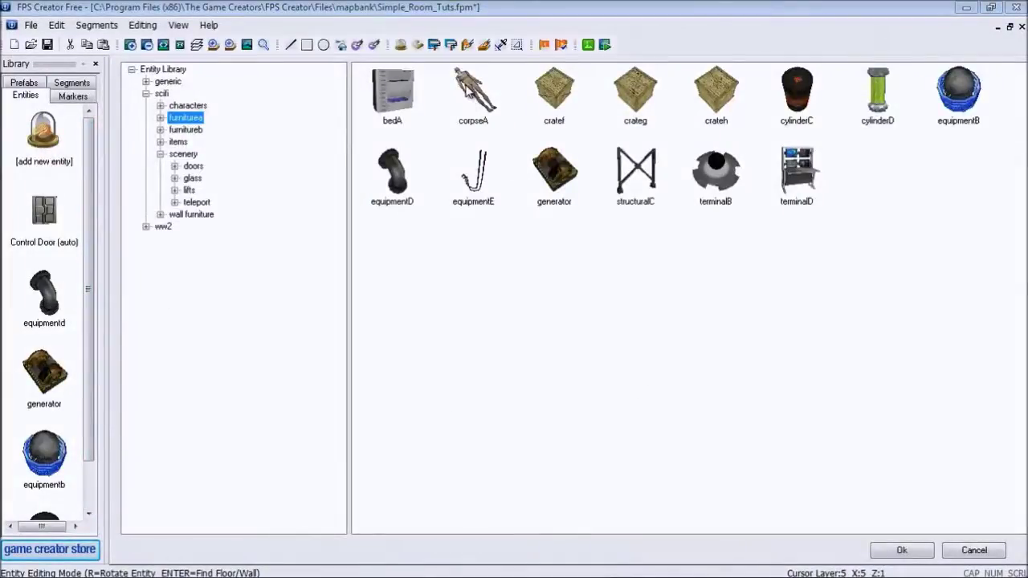
click(473, 92)
click(902, 550)
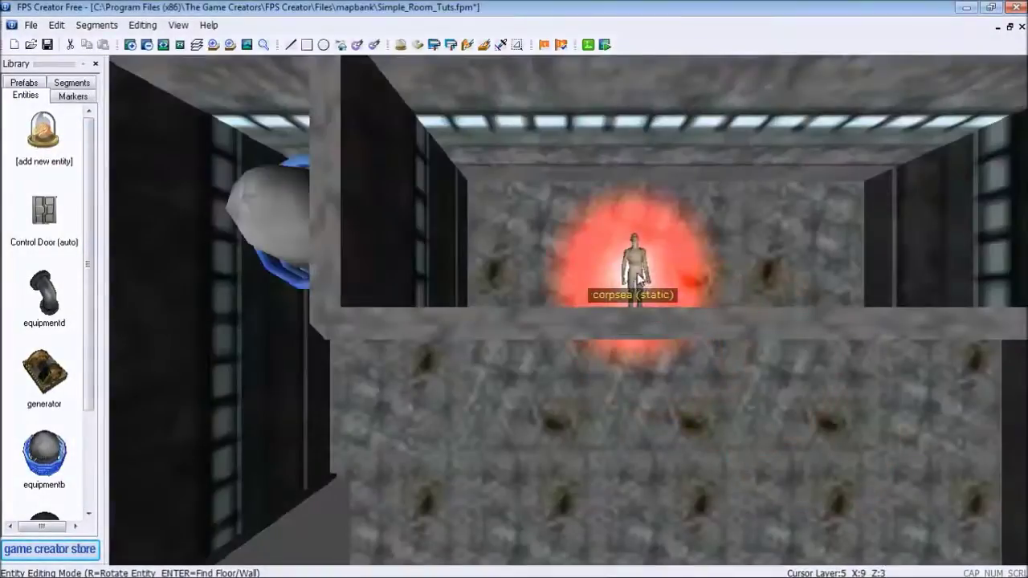
- Rotate corpsea until its head points up and place it at the enclosure's right end, at X9, Z2
key(Up)
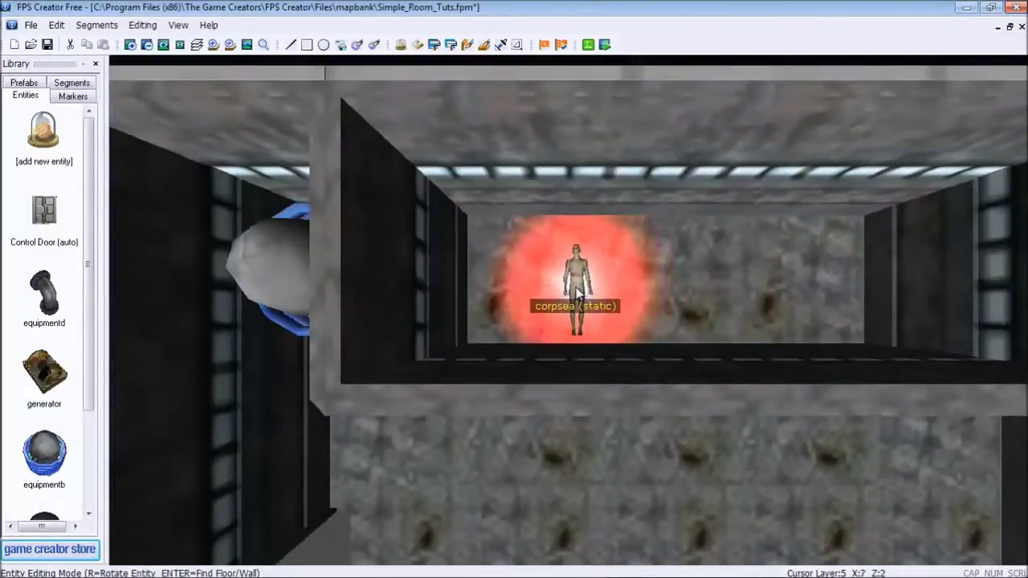
key(r)
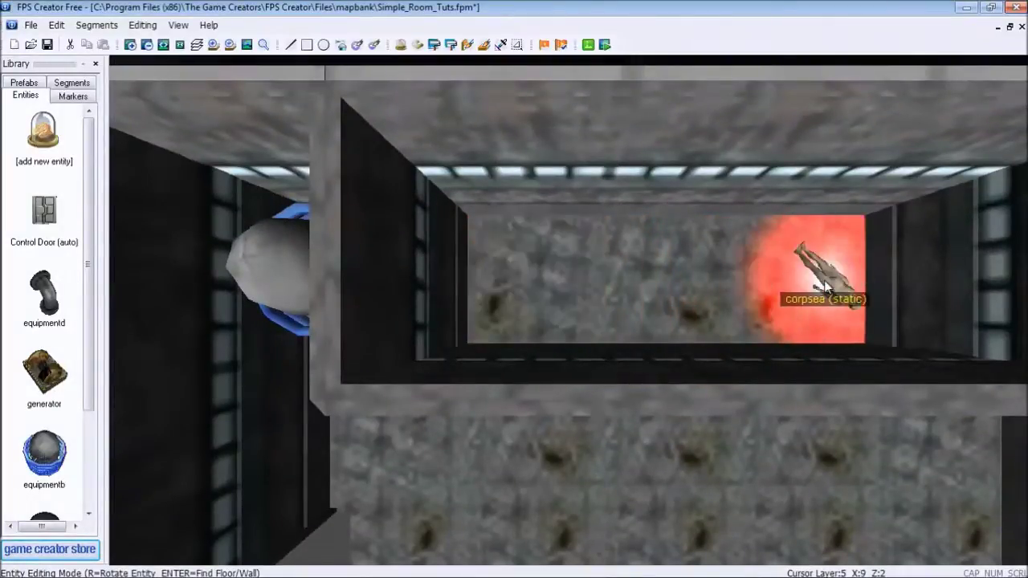
key(r)
key(r)
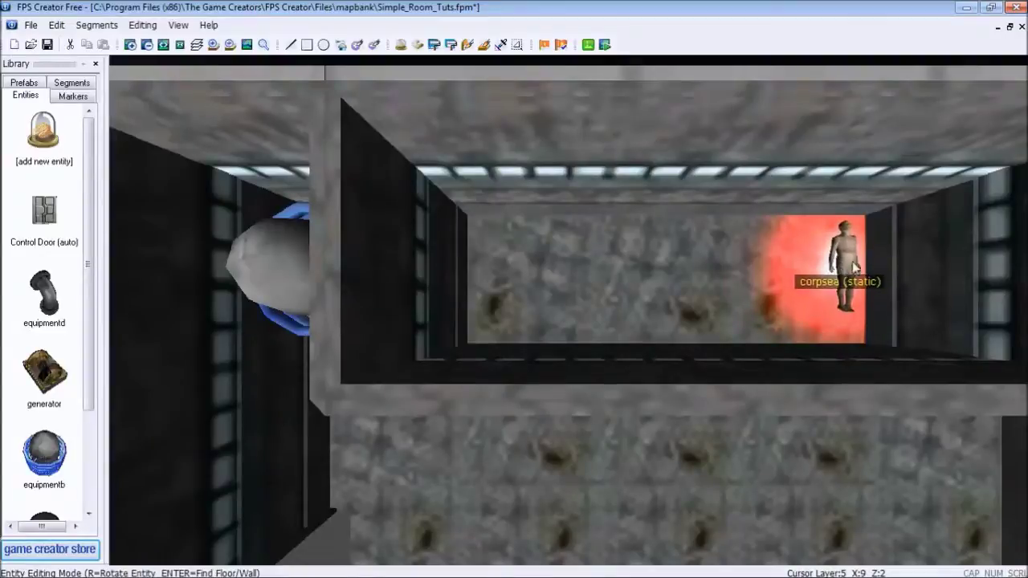
click(853, 268)
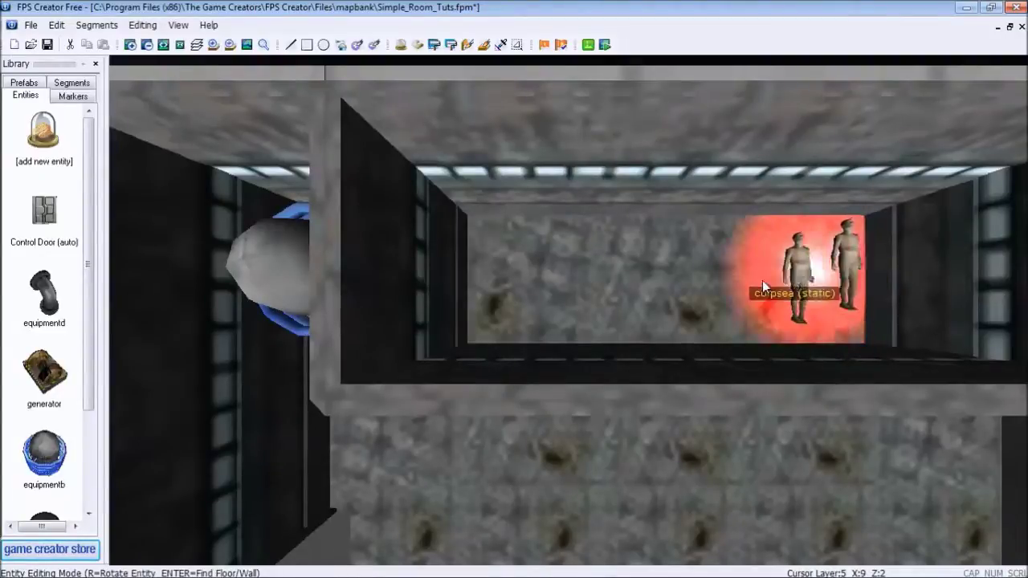
right_click(736, 282)
scroll(735, 282, down, 3)
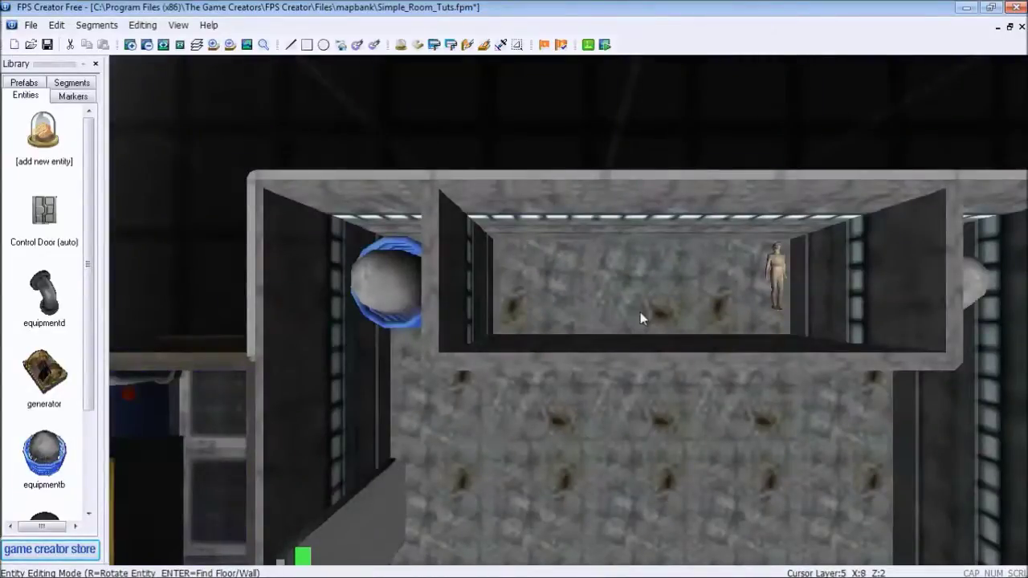
- Place the control room small door segment in the middle of the walled enclosure's lower wall, at X8, Z3, opening onto the large room
key(Down)
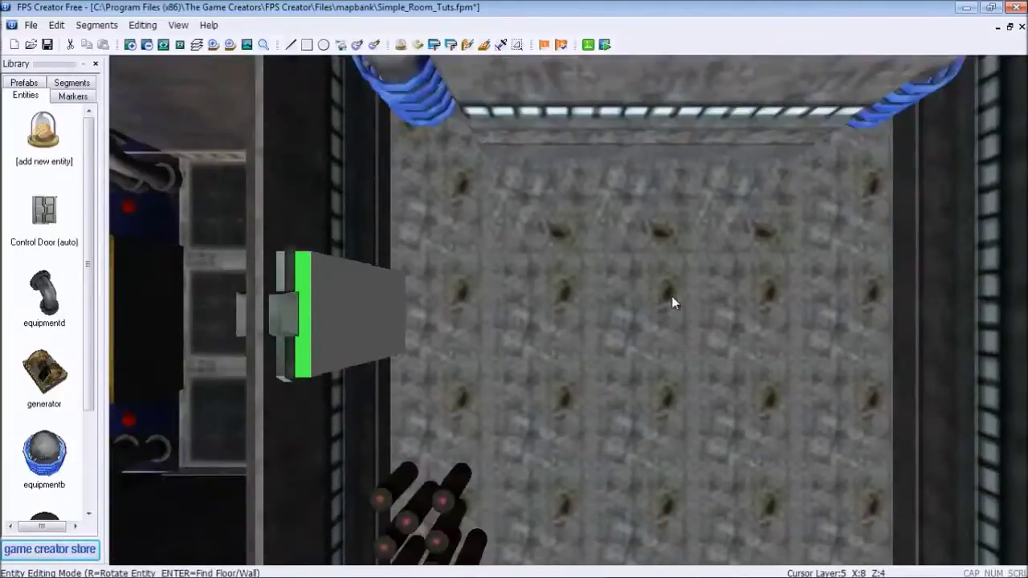
scroll(672, 296, down, 3)
scroll(587, 339, up, 3)
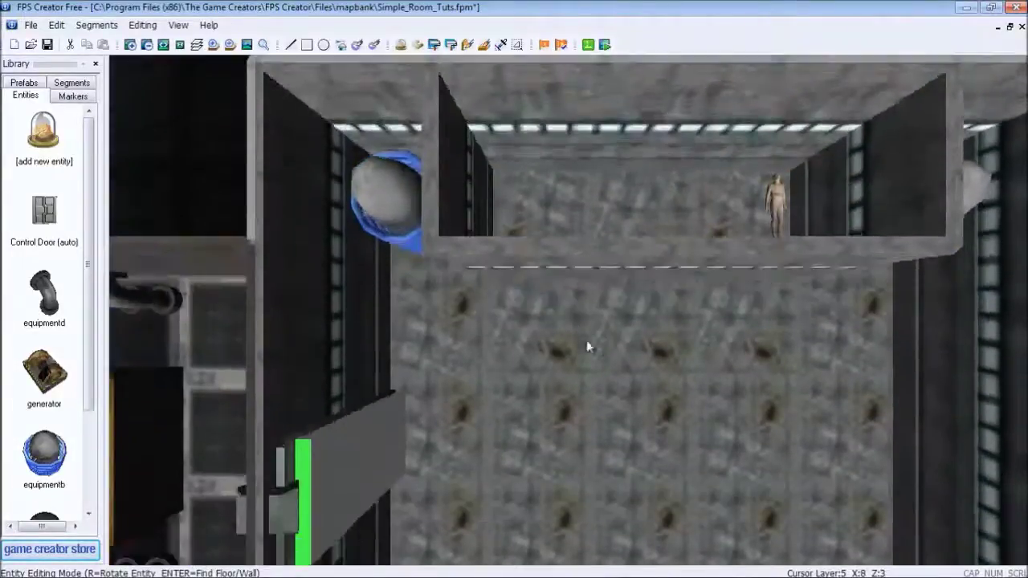
key(Down)
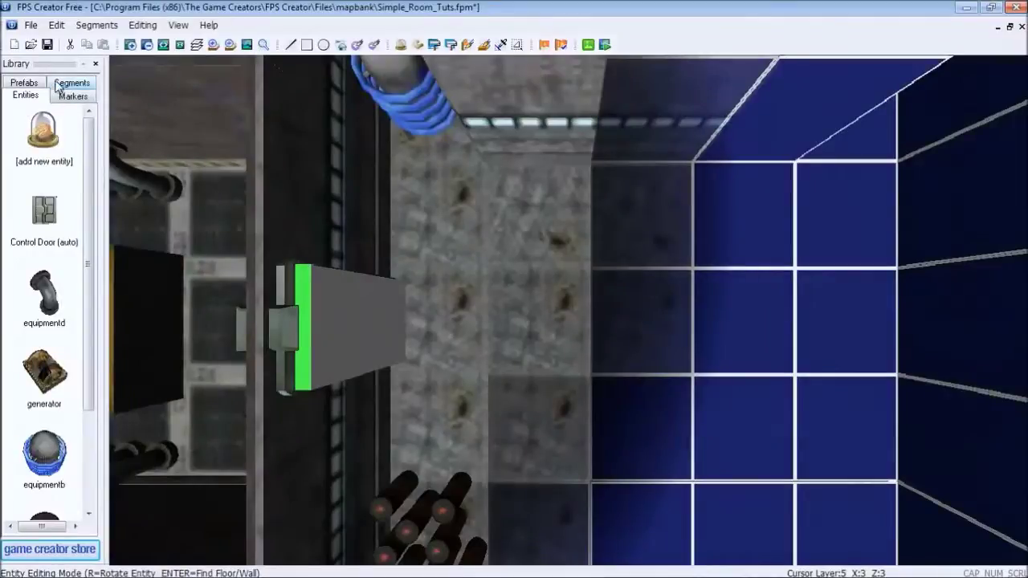
click(56, 85)
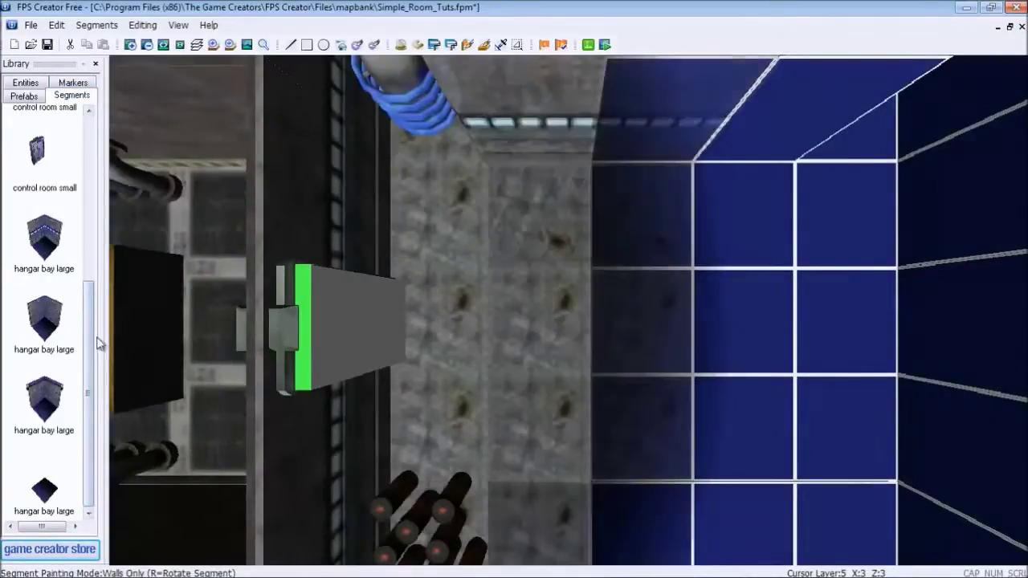
scroll(80, 361, up, 5)
scroll(78, 218, up, 2)
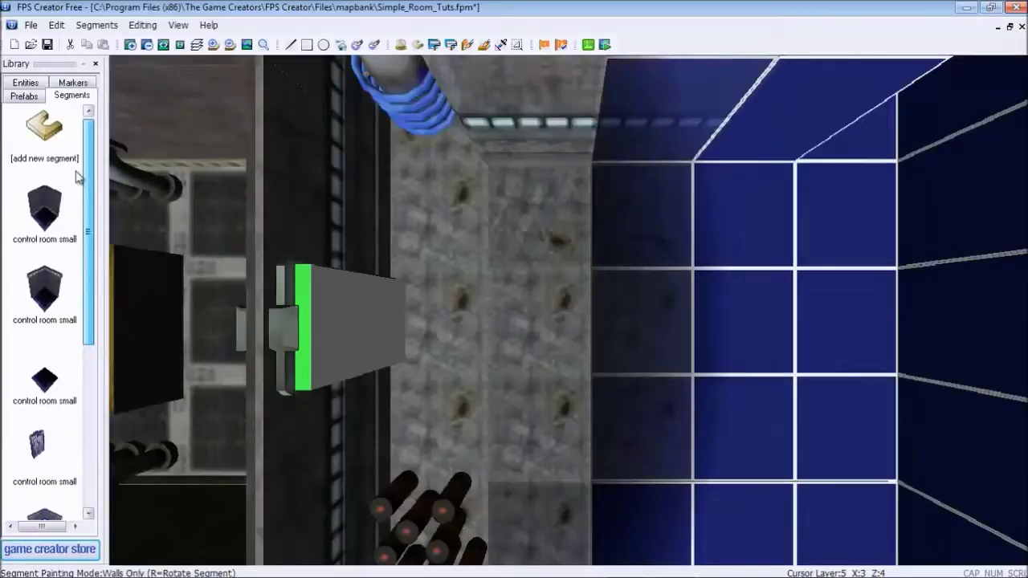
click(36, 452)
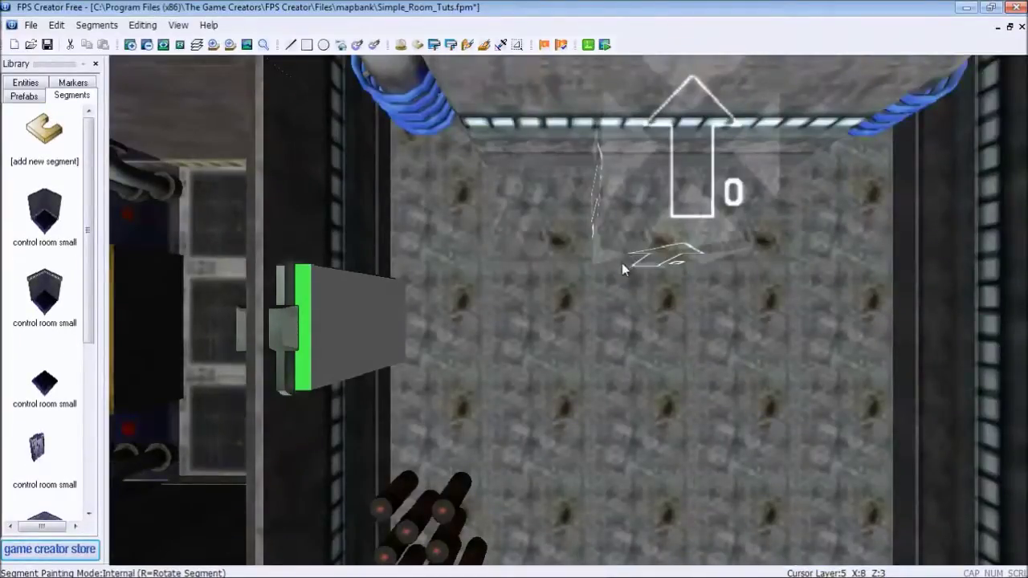
click(622, 263)
scroll(642, 328, down, 3)
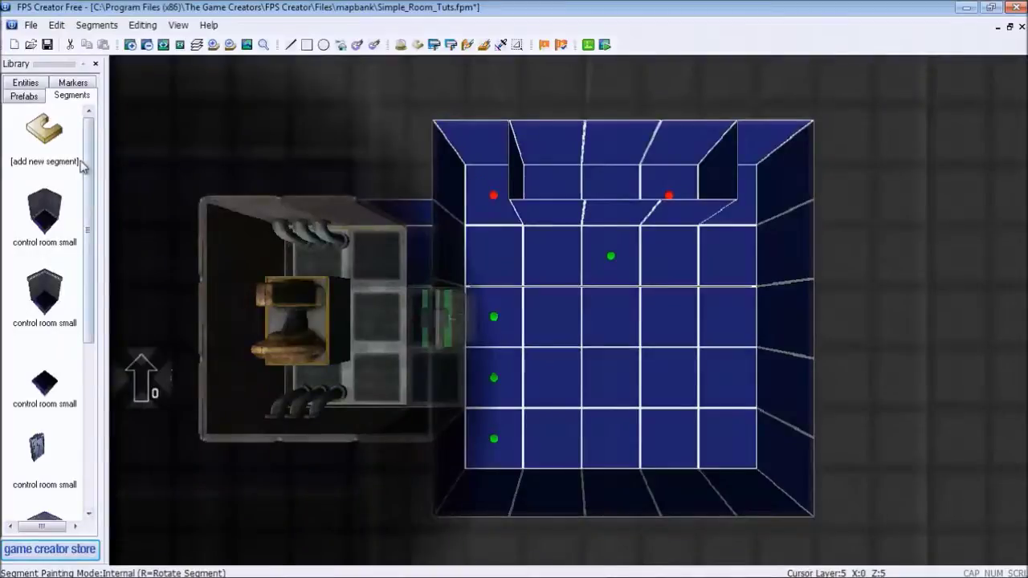
mouse_move(89, 161)
mouse_down()
mouse_move(98, 307)
mouse_move(92, 140)
mouse_up()
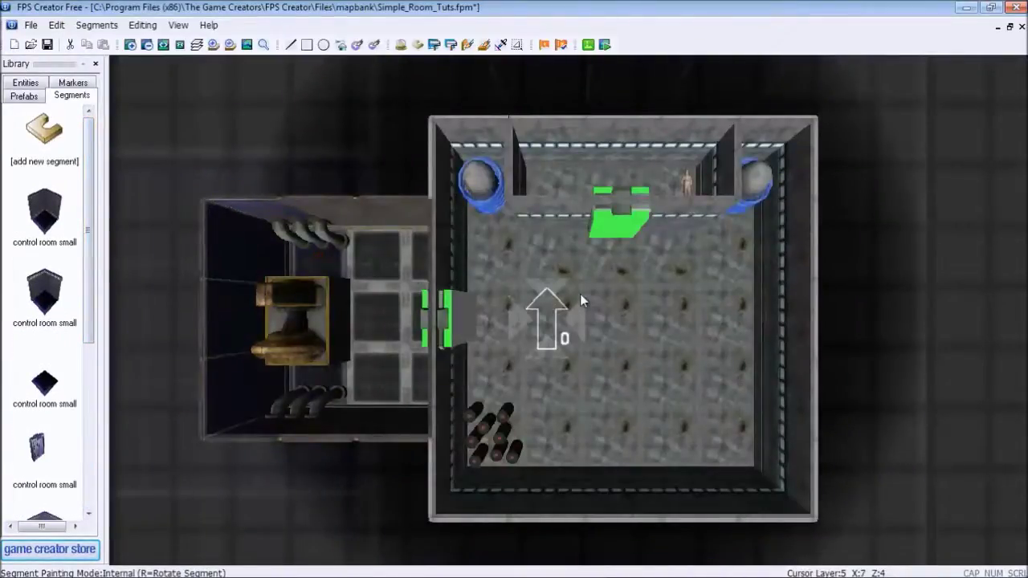